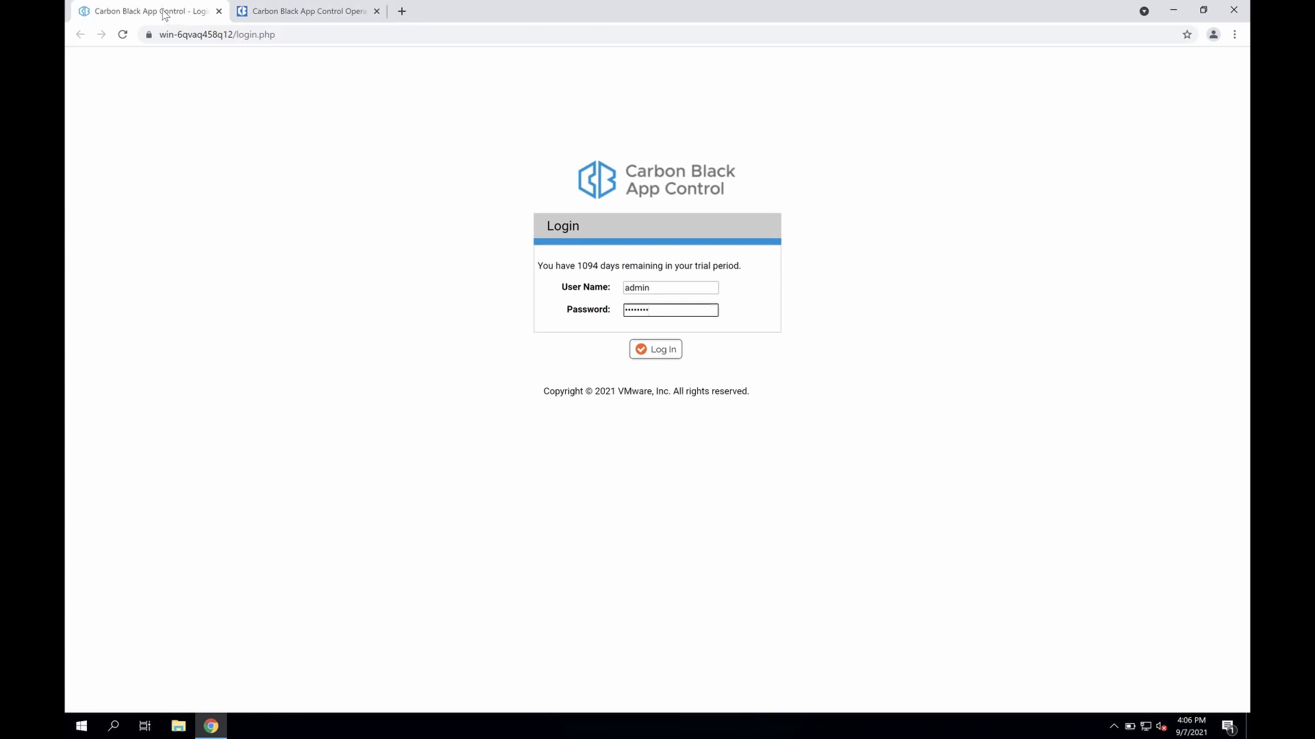
# Look at the Operating Environment Requirements v8.6 page, return to the login page and sign in to the console
pyautogui.click(274, 10)
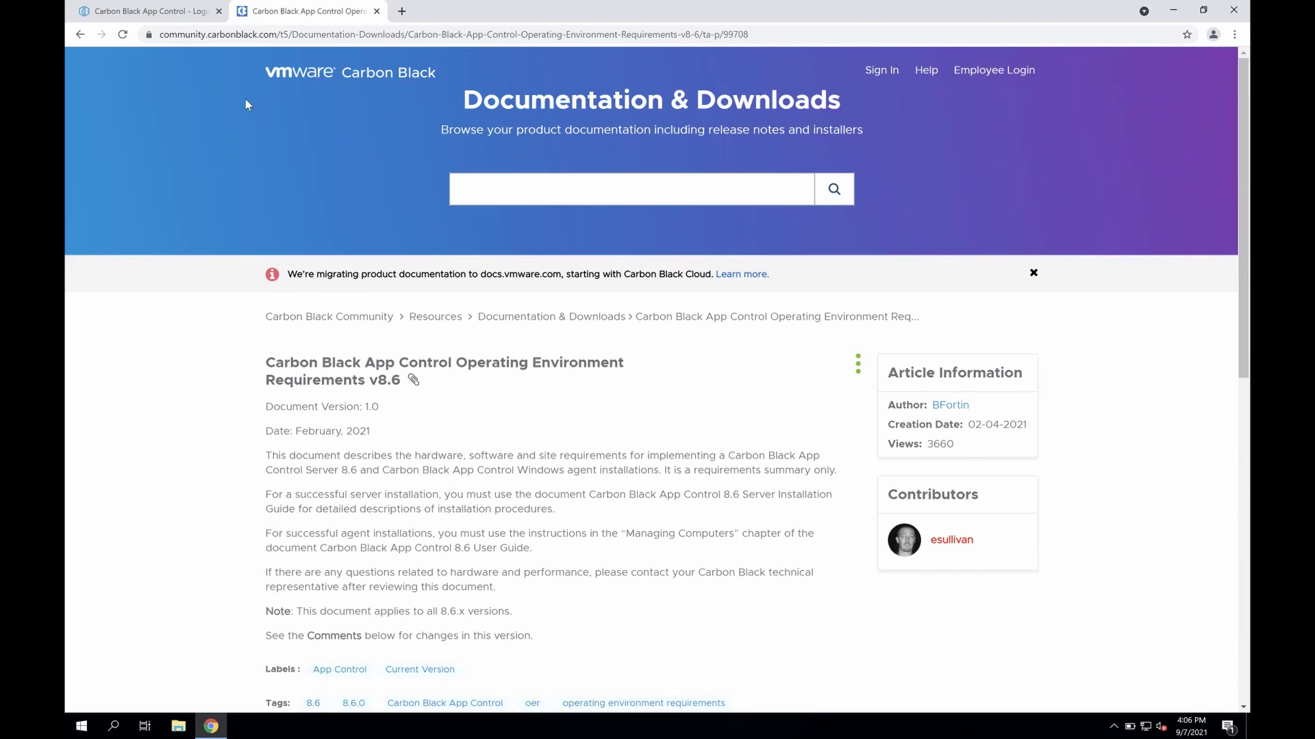
pyautogui.click(169, 19)
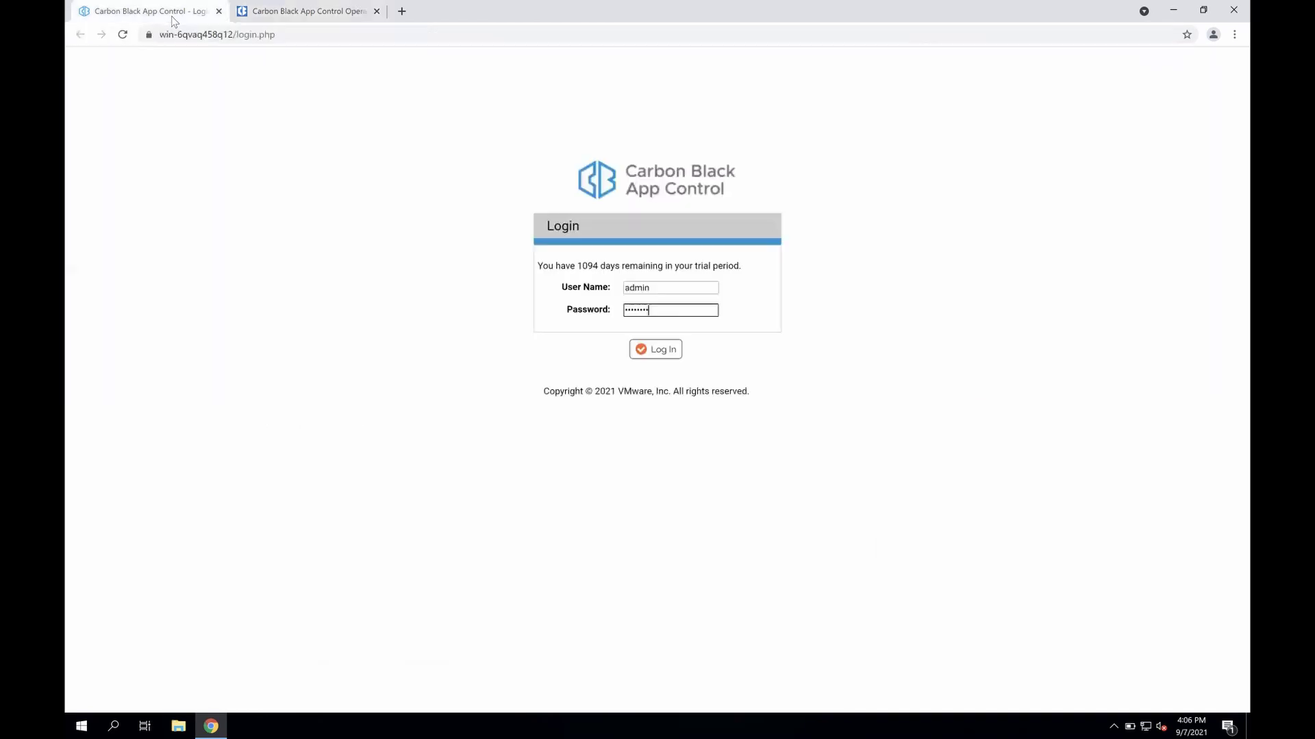
pyautogui.click(643, 351)
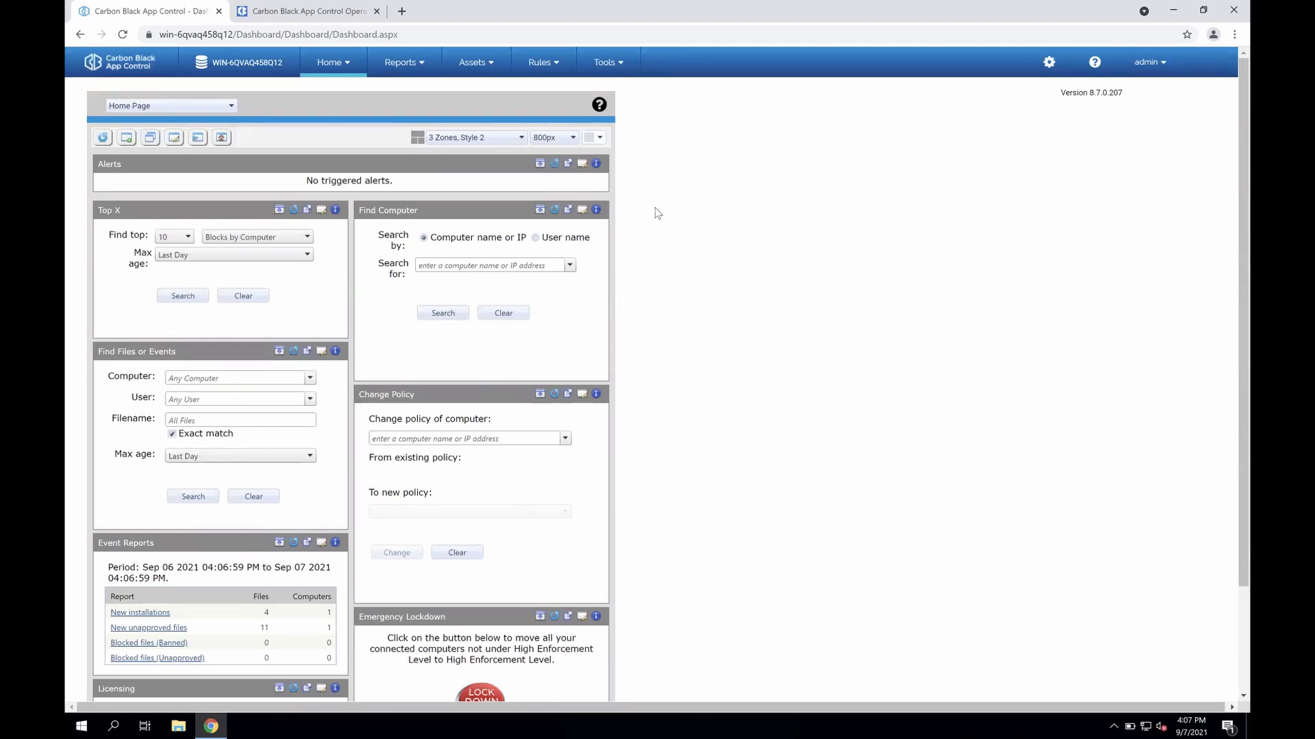
# Open the software rules and examine the application trust threshold in the reputation approval settings
pyautogui.moveTo(480, 67)
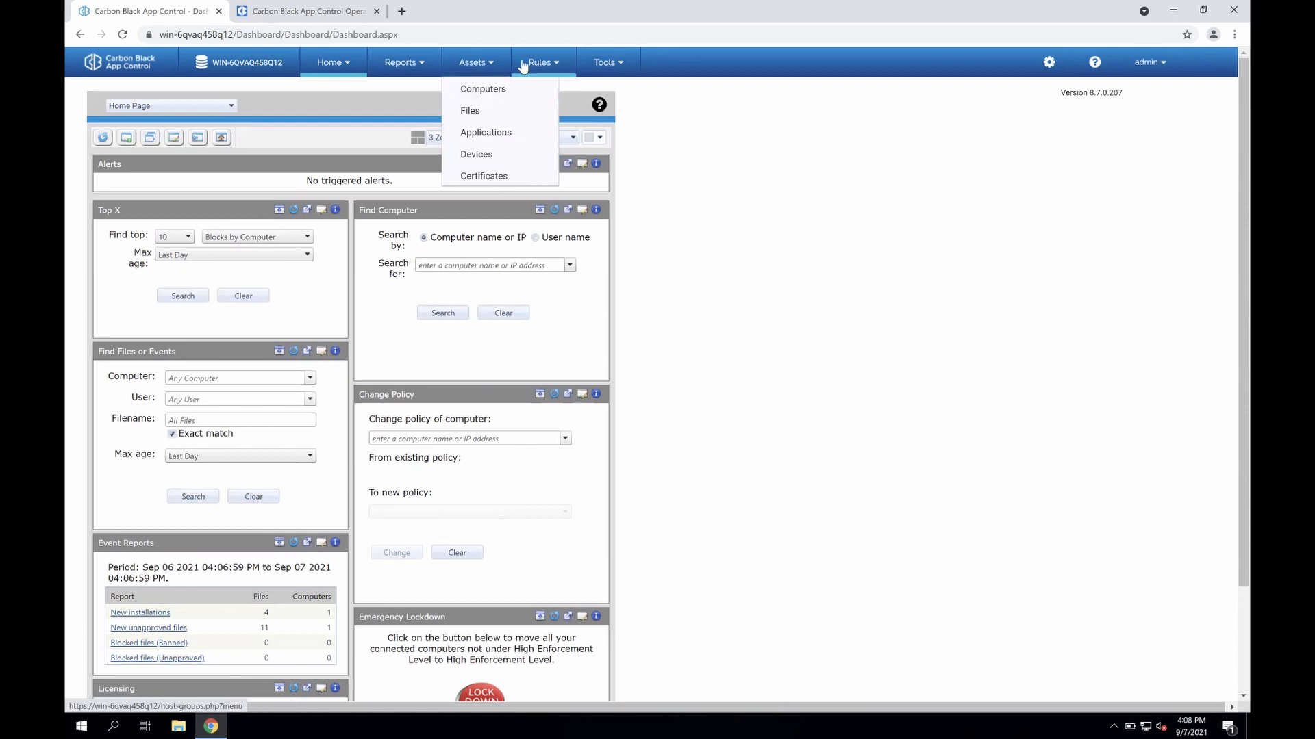
pyautogui.moveTo(523, 65)
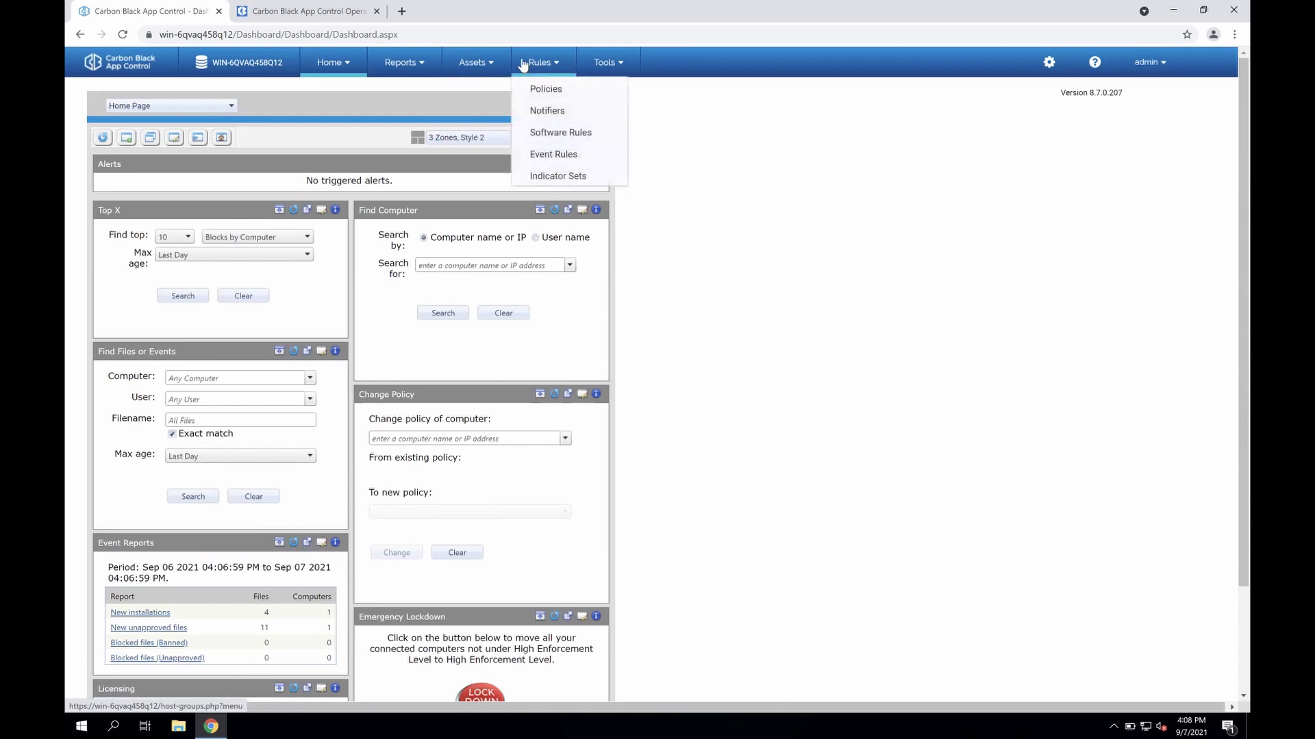
pyautogui.click(562, 132)
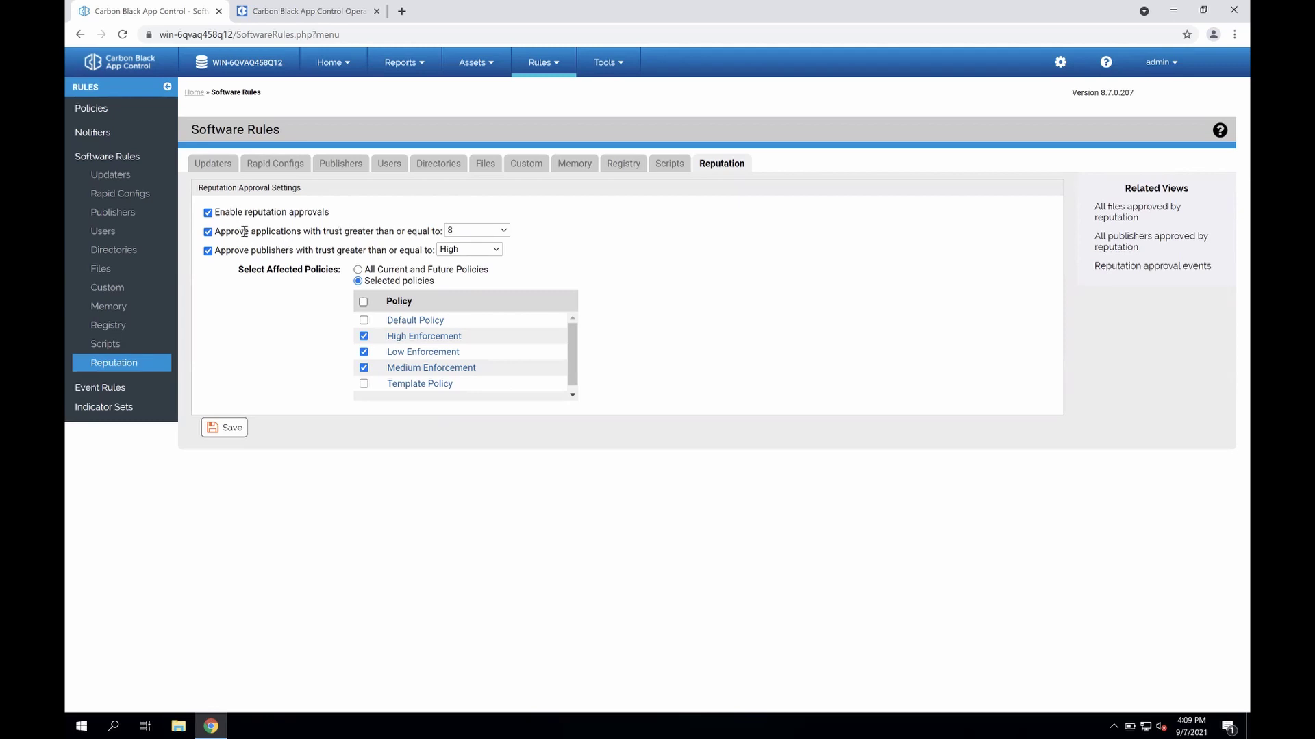
pyautogui.moveTo(244, 232); pyautogui.dragTo(429, 231)
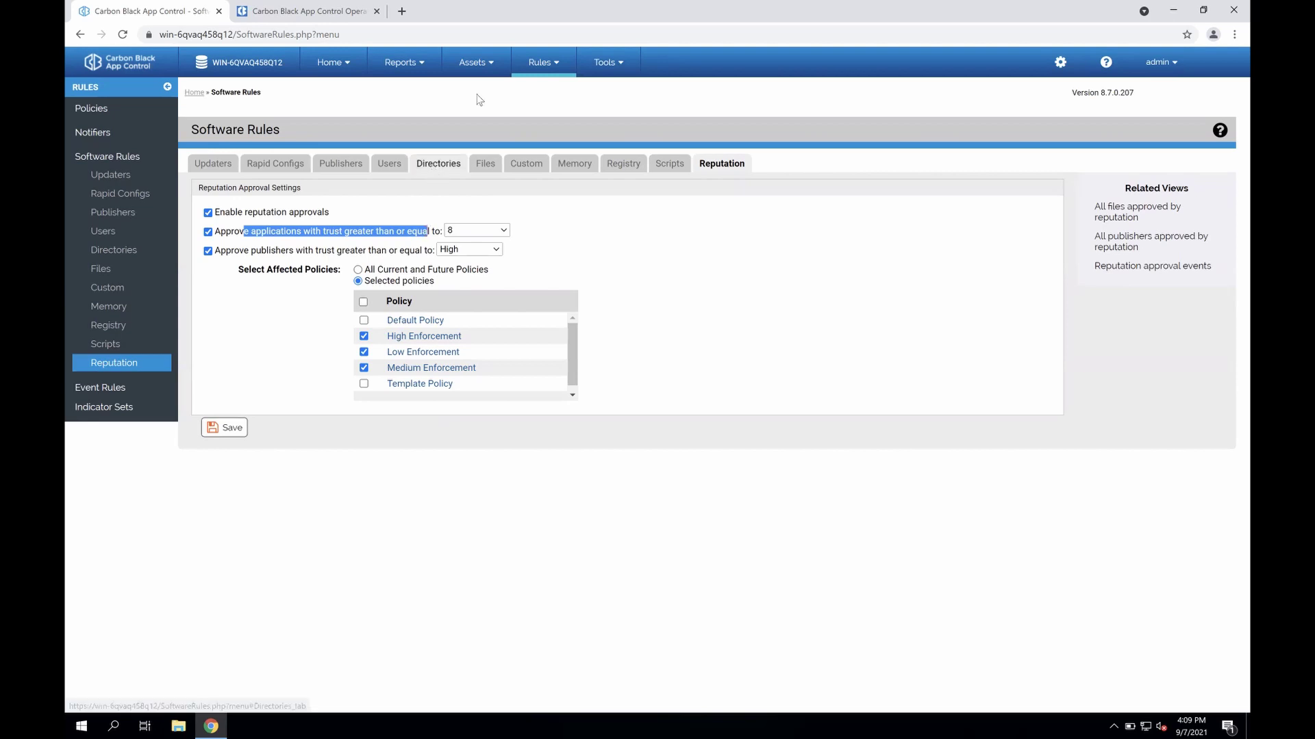
# Open the file catalog grouped by trust and collapse the Trust 8 group to compare the trust levels
pyautogui.click(473, 65)
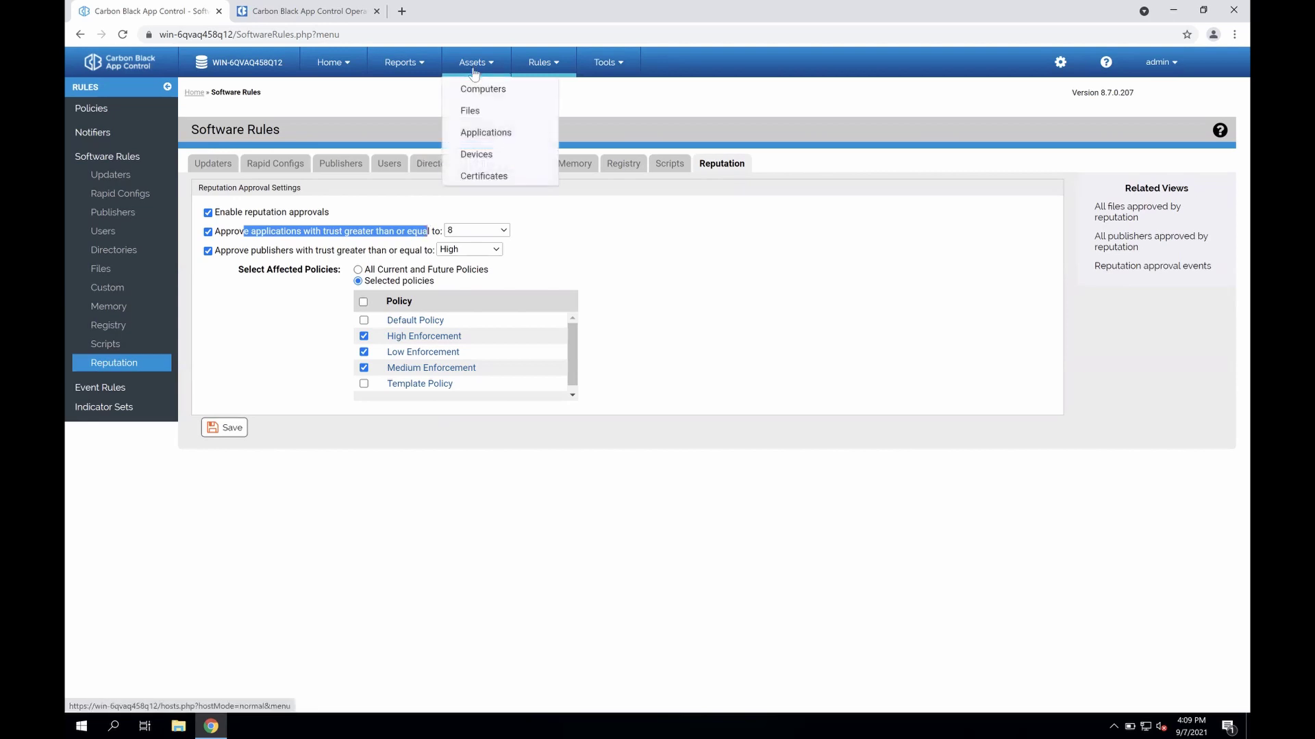
pyautogui.click(496, 114)
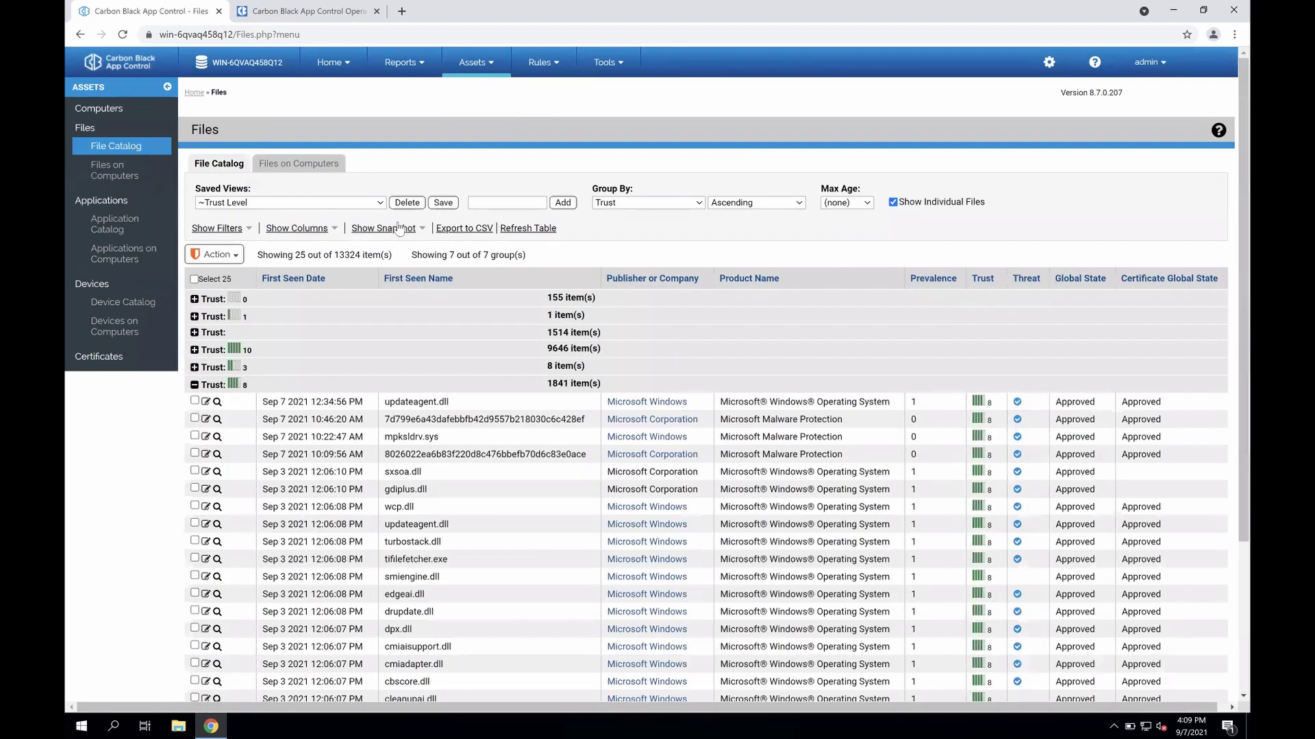
pyautogui.moveTo(330, 252); pyautogui.dragTo(365, 255)
pyautogui.click(195, 384)
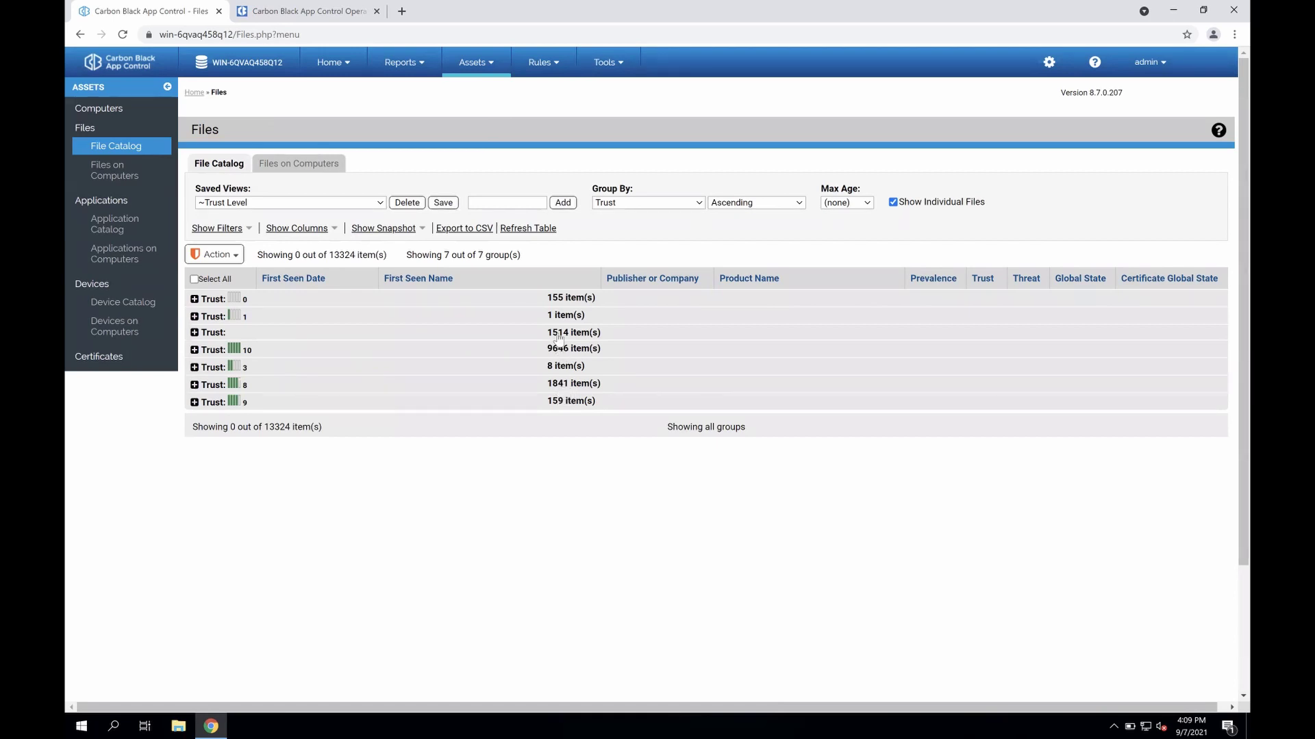
# Return to the software rules and review the updaters, publishers and trusted directories
pyautogui.click(543, 67)
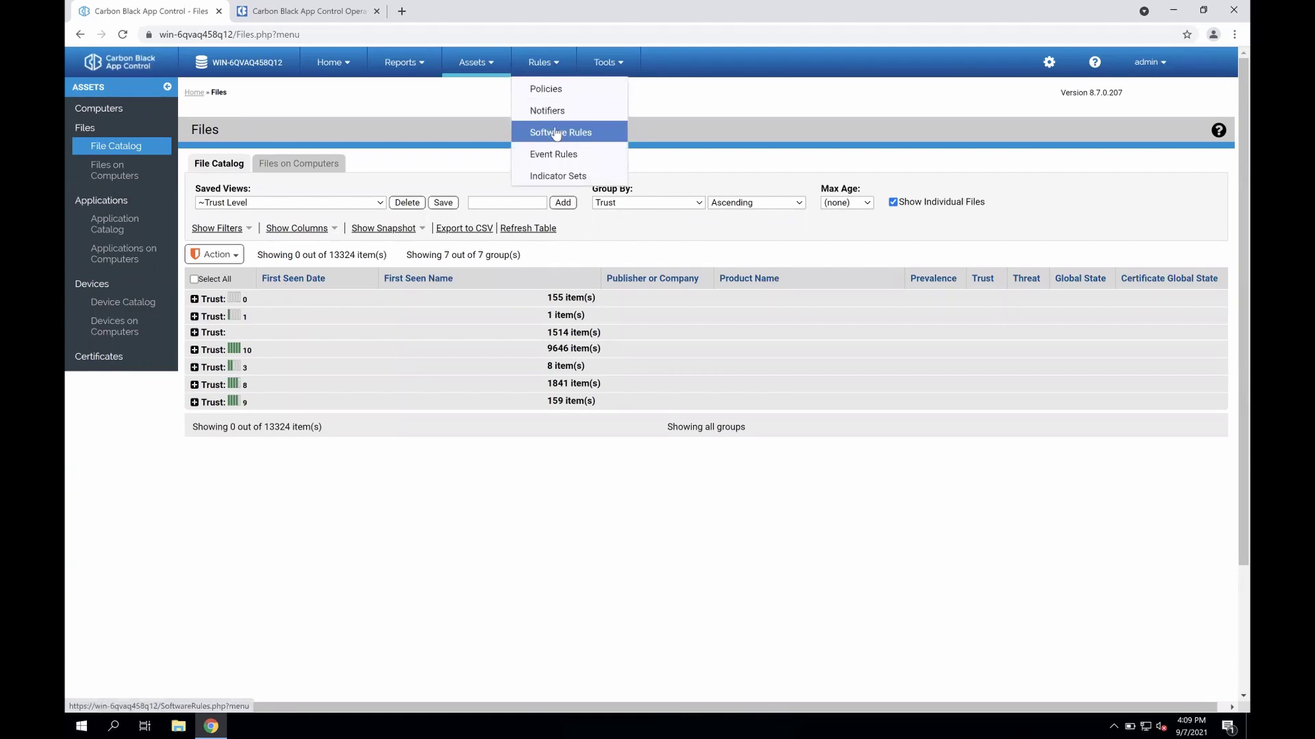
pyautogui.click(556, 134)
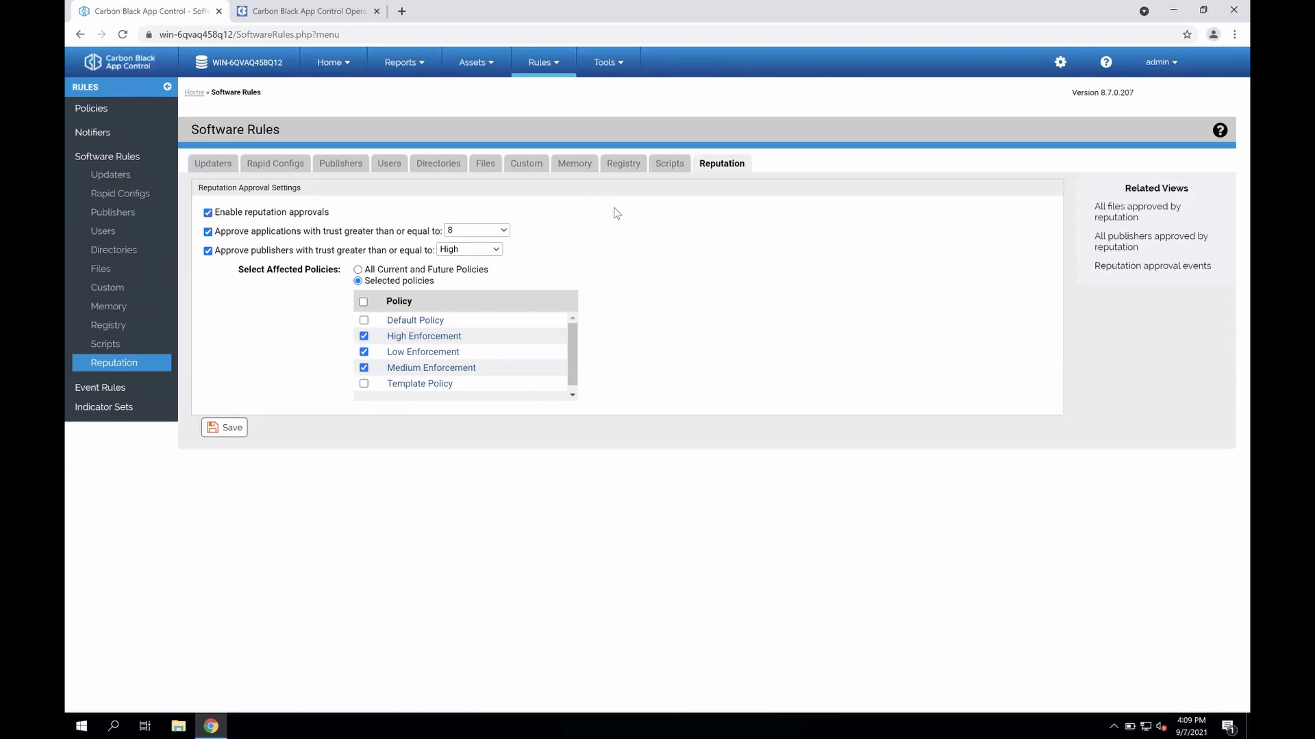
pyautogui.click(208, 165)
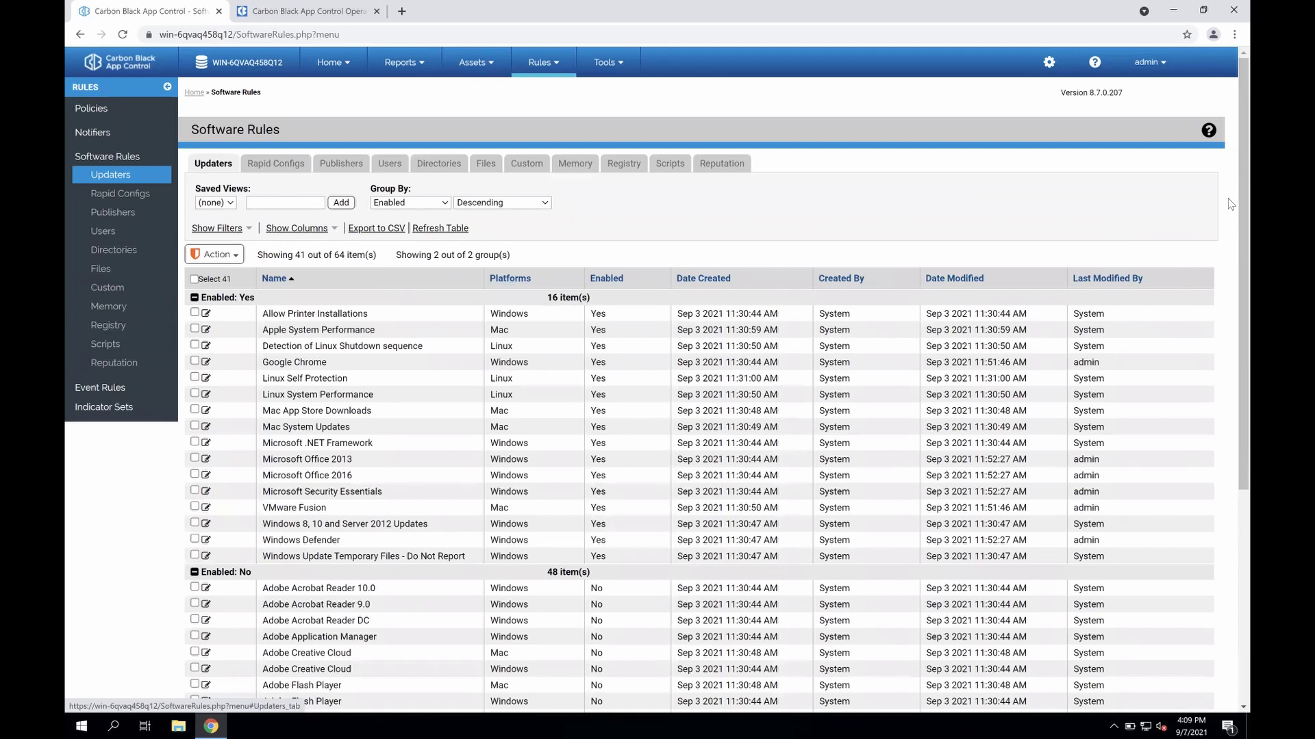
pyautogui.scroll(-1, 1230, 206)
pyautogui.scroll(-1, 1228, 223)
pyautogui.scroll(1, 1231, 222)
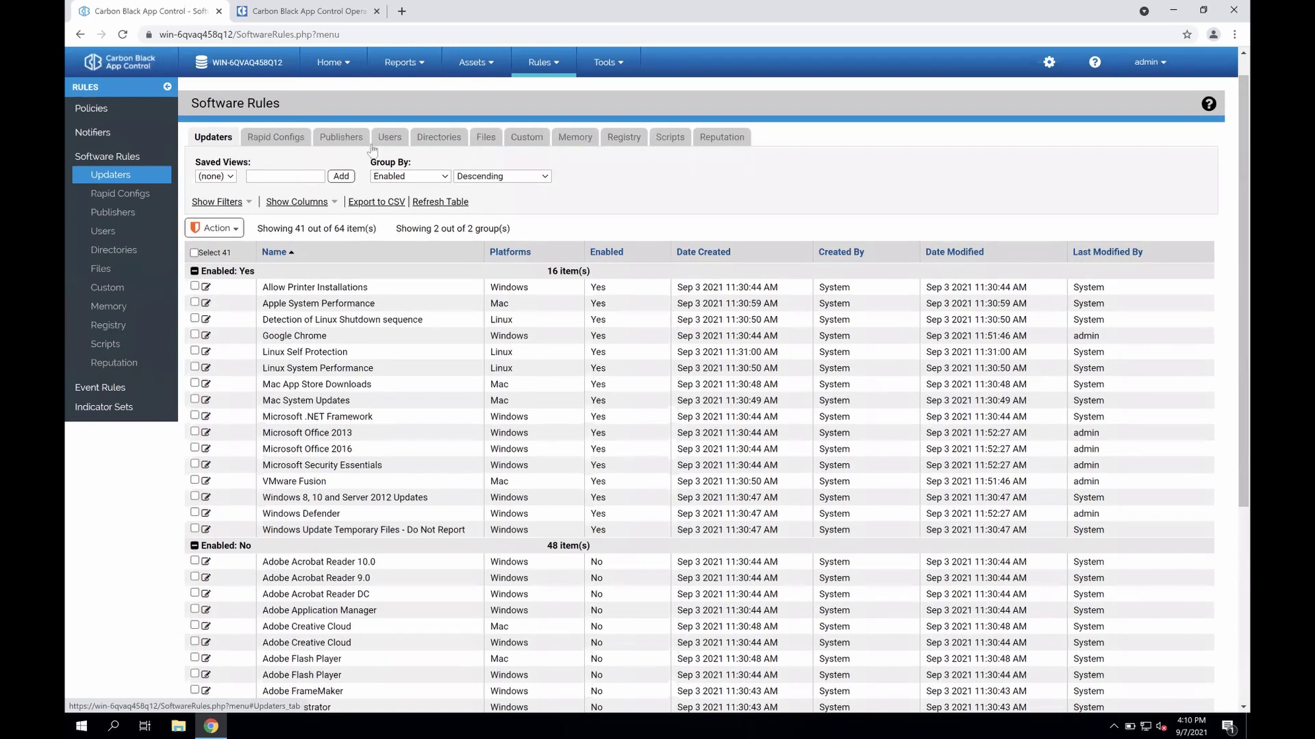
pyautogui.click(341, 137)
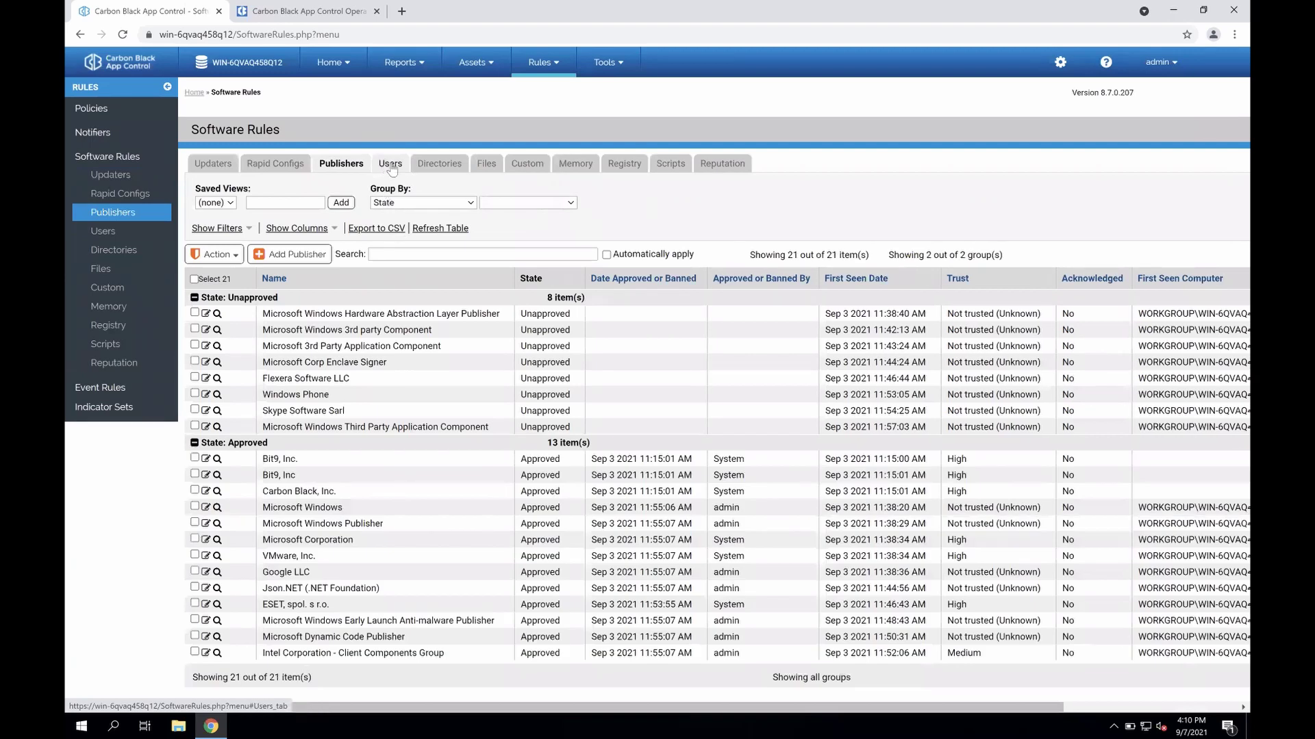
pyautogui.click(430, 166)
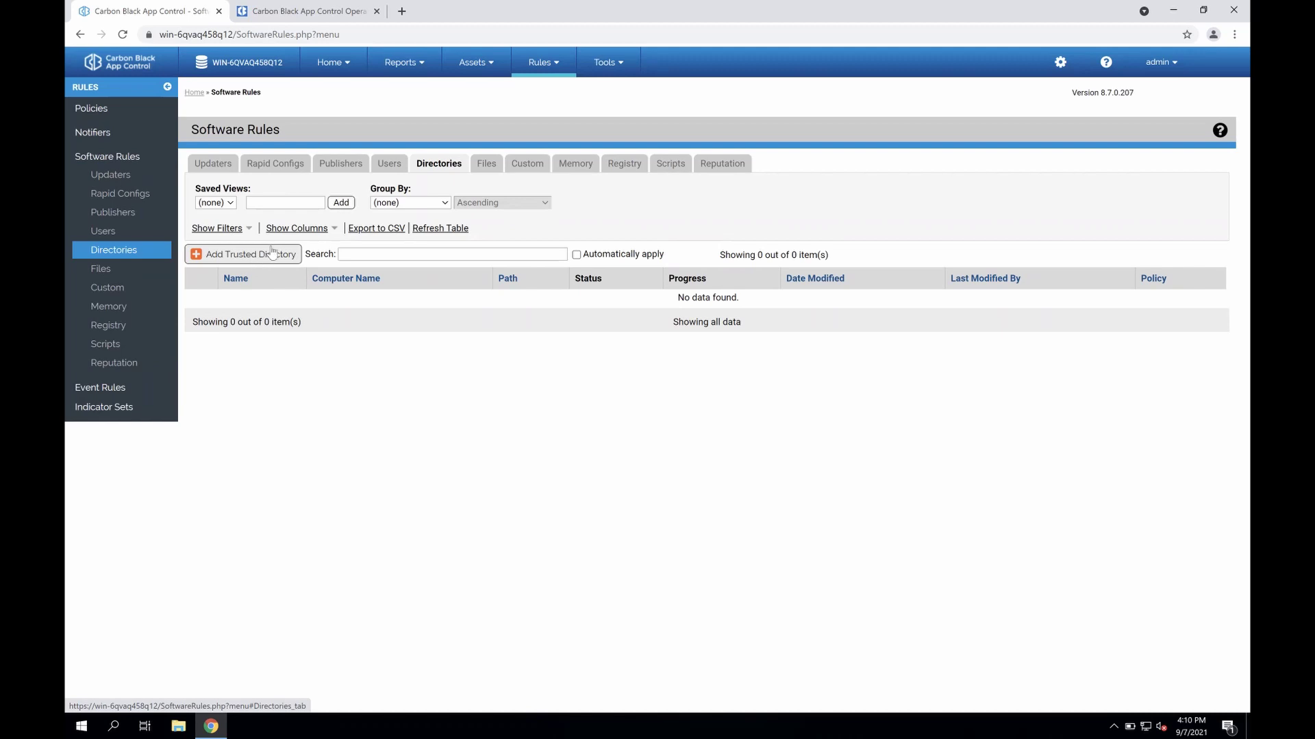
# Review the available Rapid Configs and their descriptions in the software rules
pyautogui.click(282, 171)
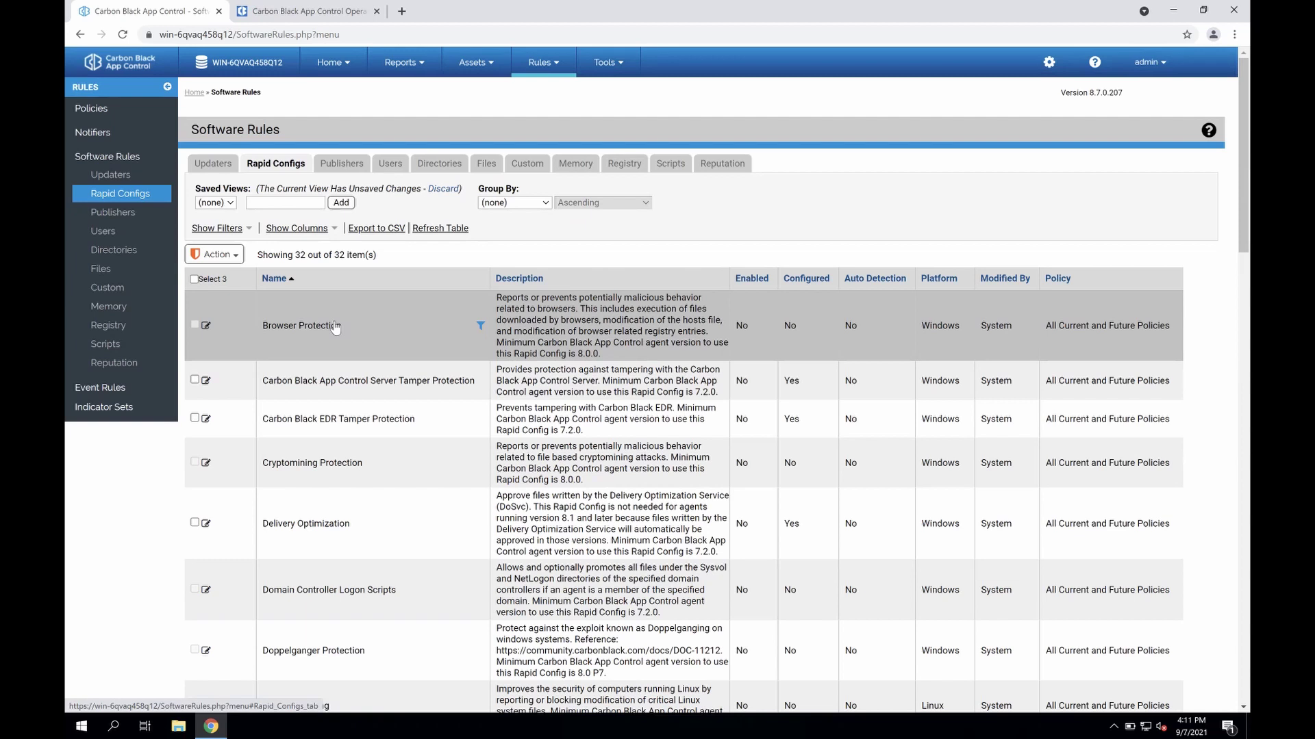
pyautogui.scroll(-3, 352, 408)
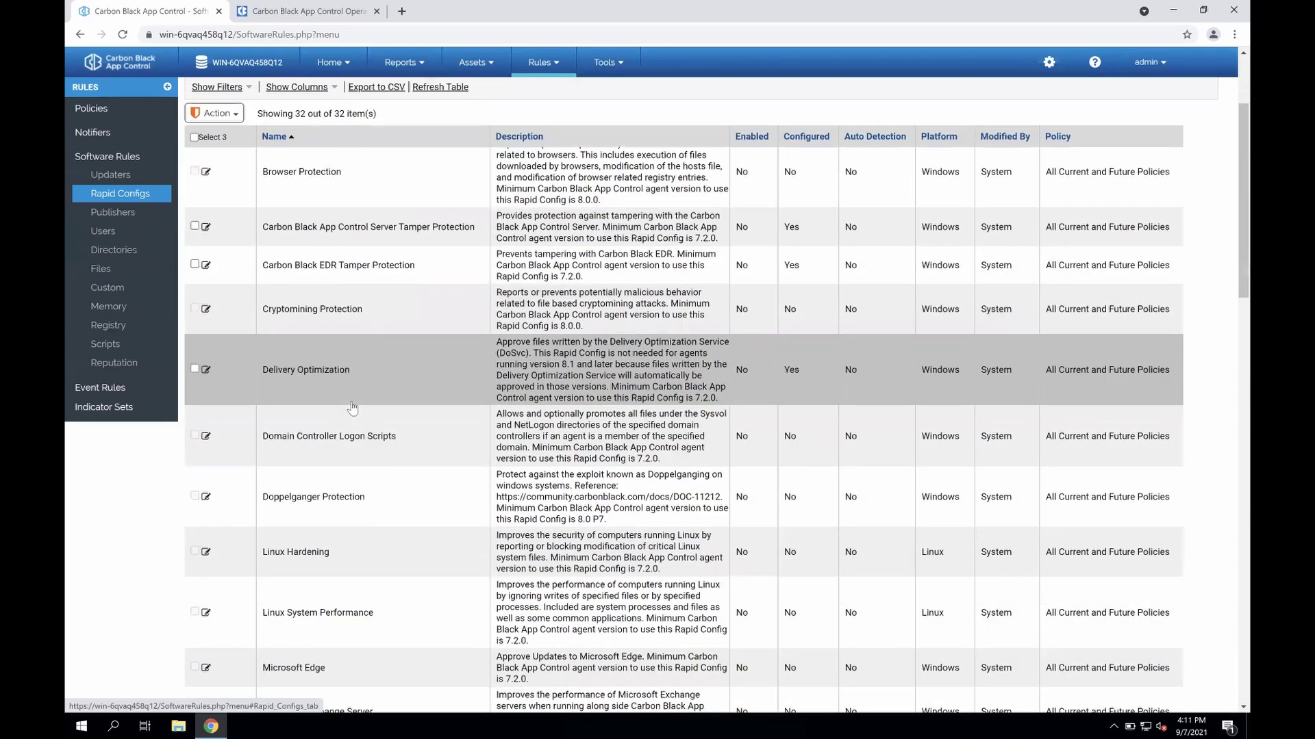
pyautogui.scroll(-3, 363, 411)
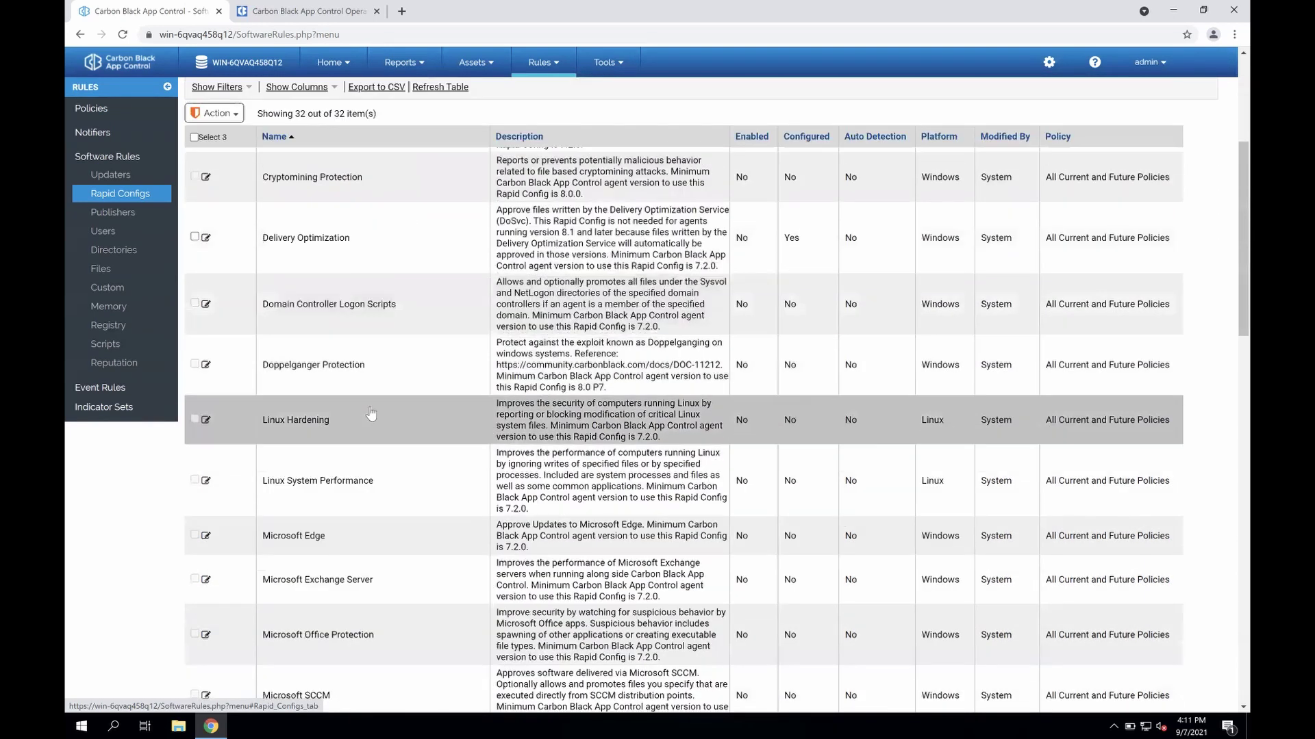
pyautogui.scroll(-4, 370, 413)
pyautogui.scroll(-3, 370, 413)
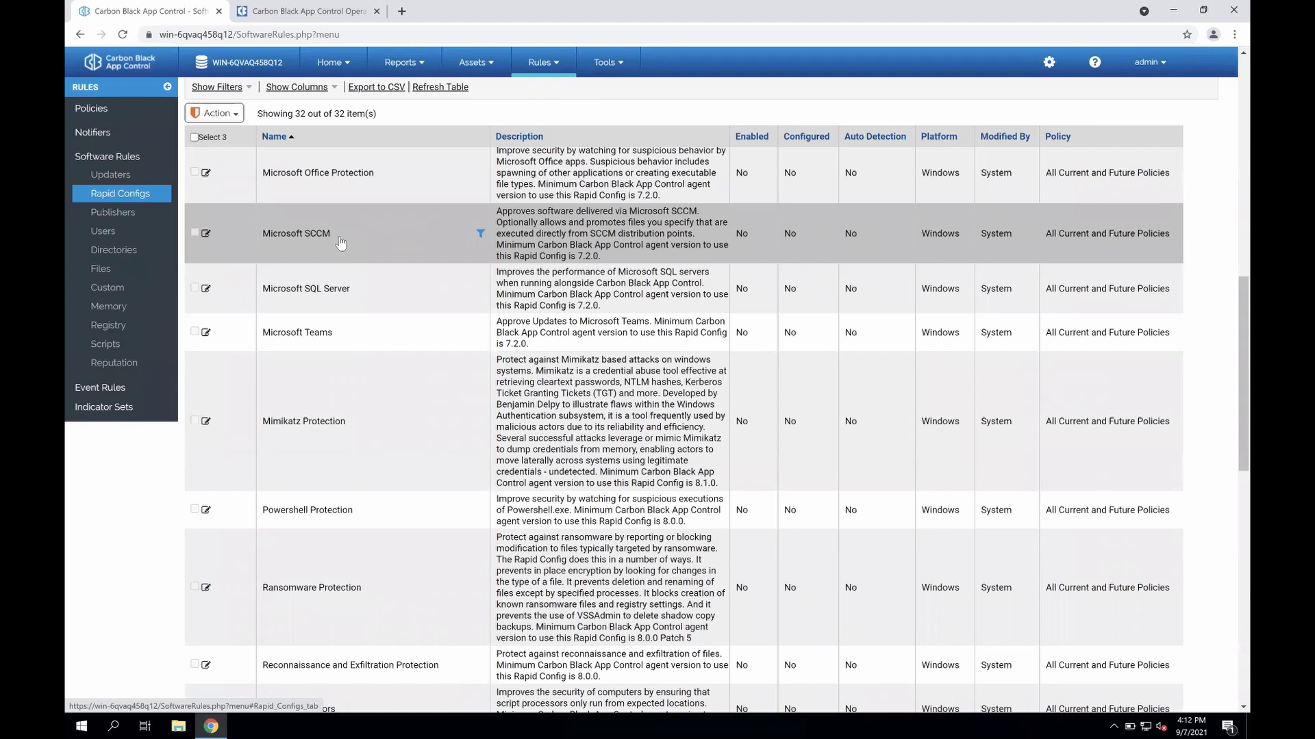
pyautogui.scroll(10, 361, 257)
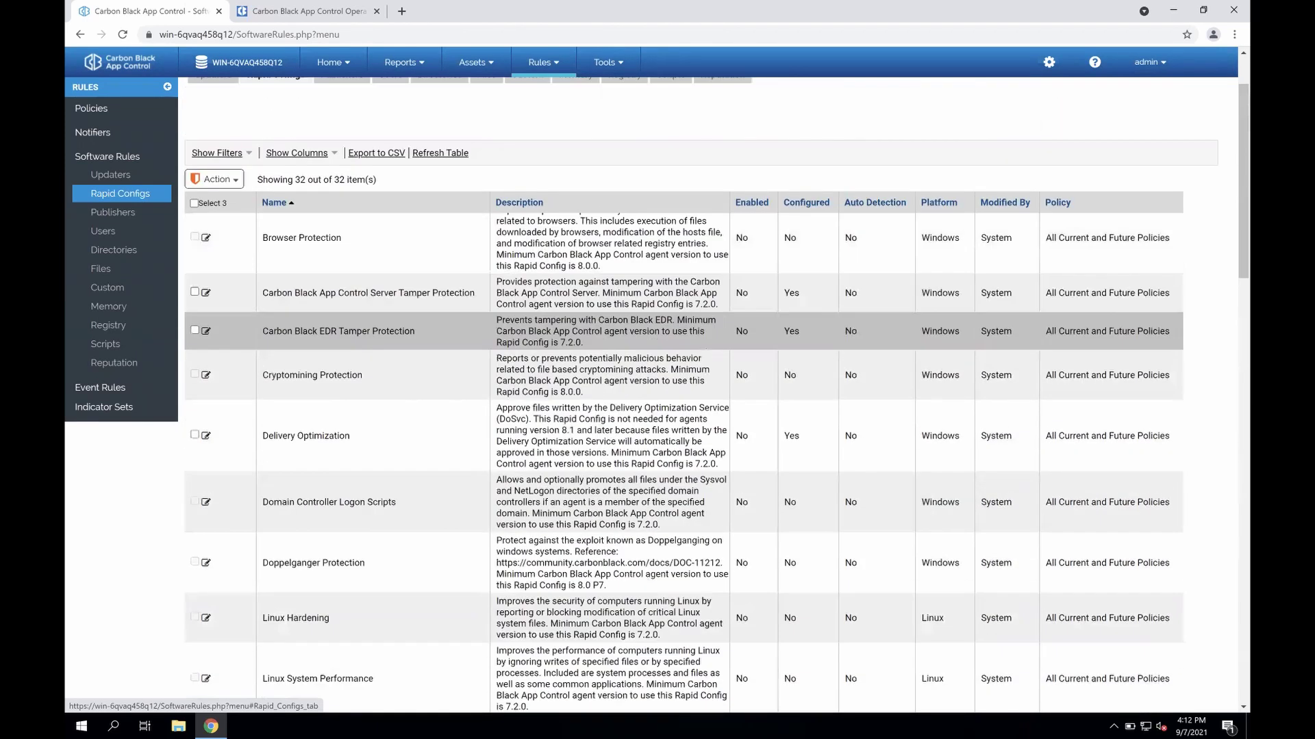
pyautogui.scroll(3, 270, 179)
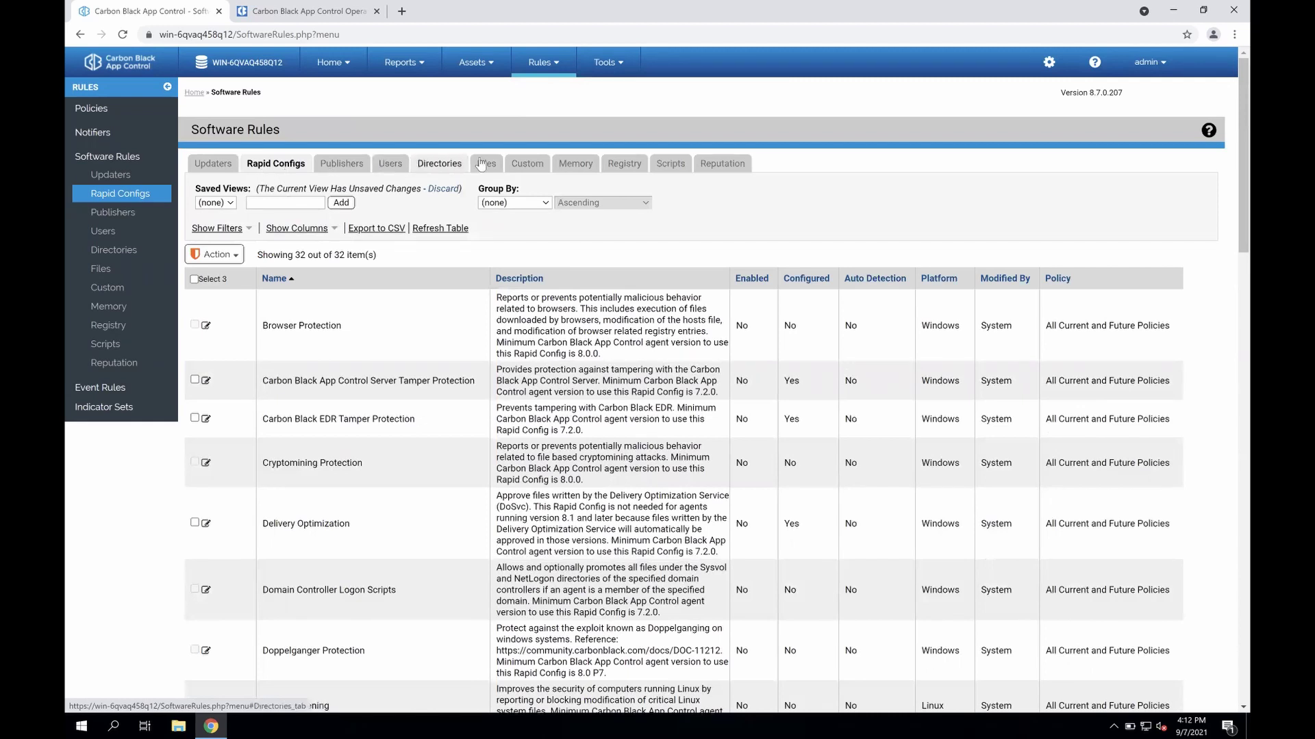
# Start a new custom rule, check its platform and path options, and set the rule type to File Creation Control
pyautogui.click(516, 164)
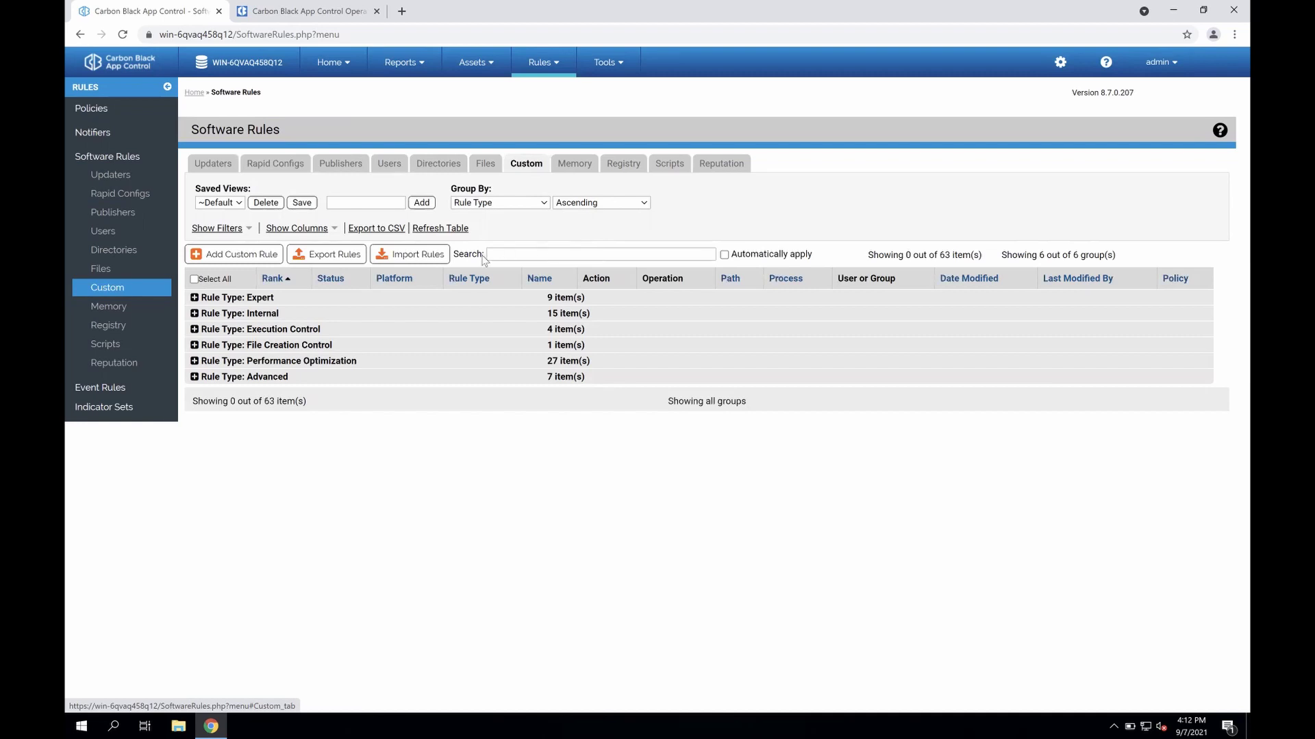
pyautogui.click(255, 255)
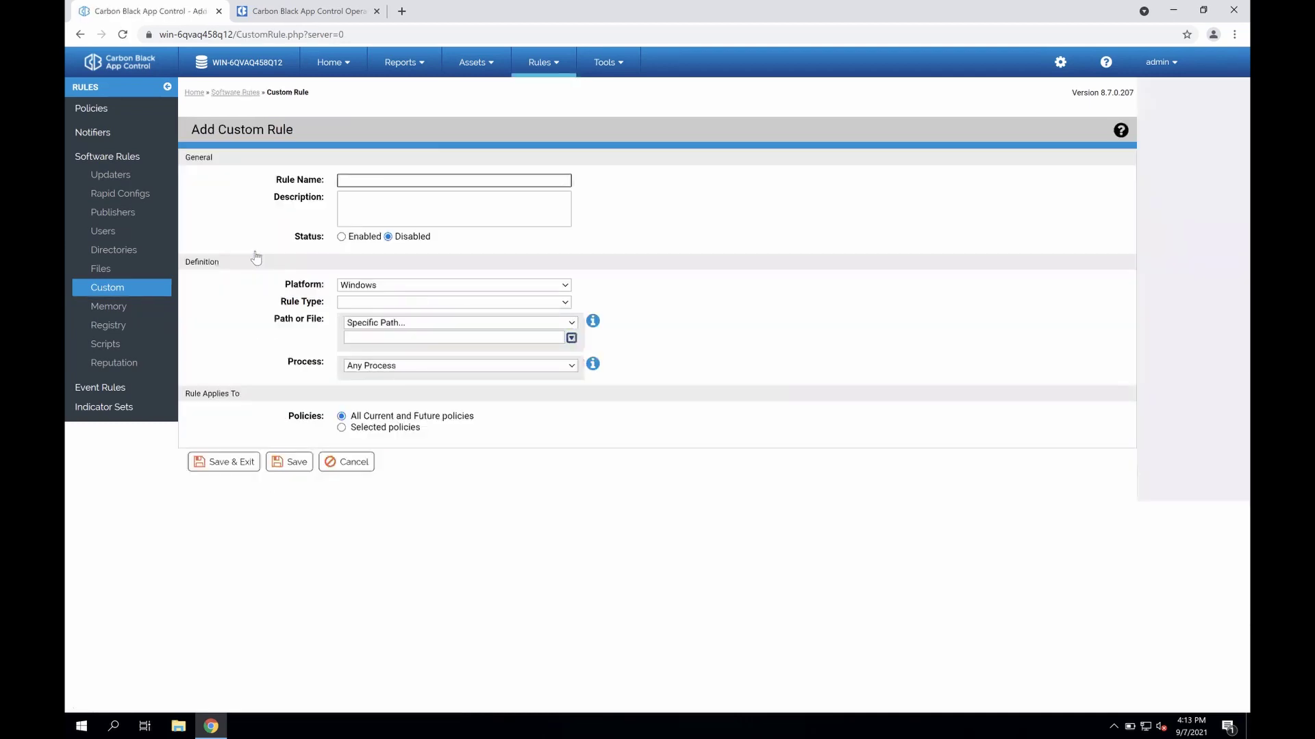
pyautogui.click(359, 287)
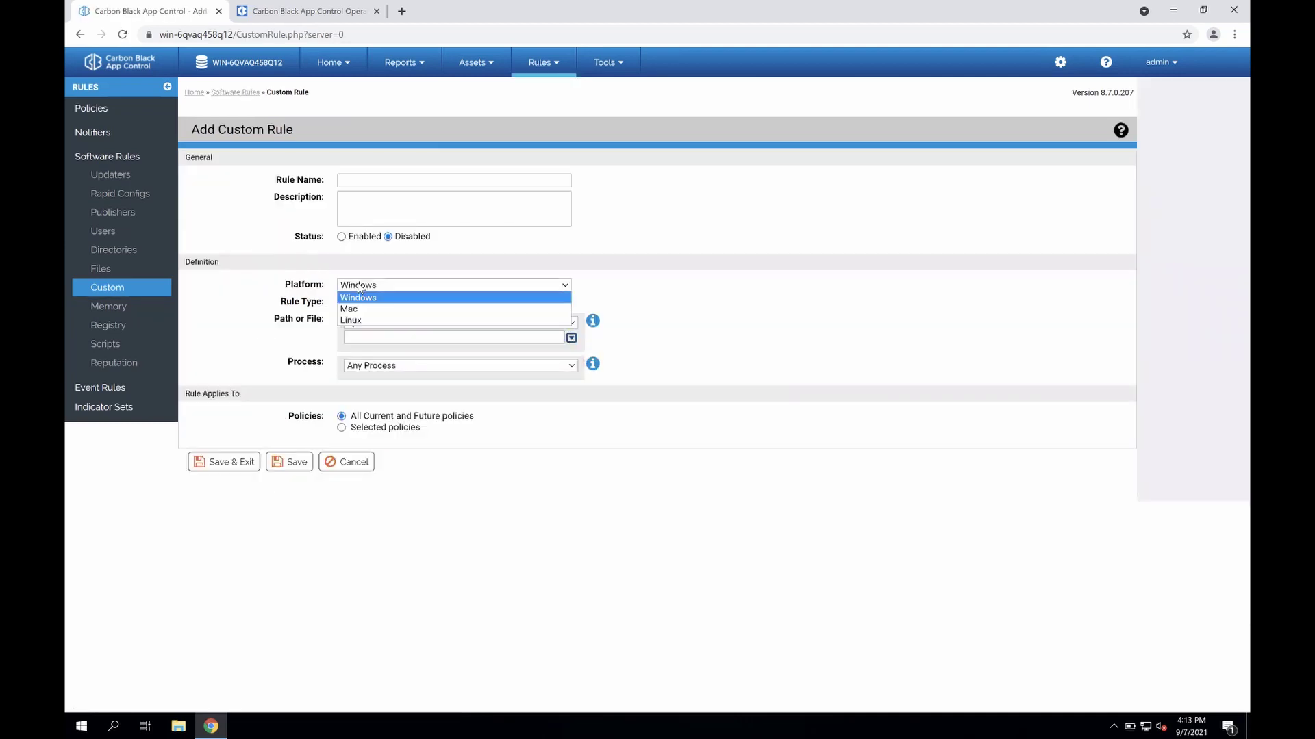
pyautogui.click(586, 286)
pyautogui.click(454, 323)
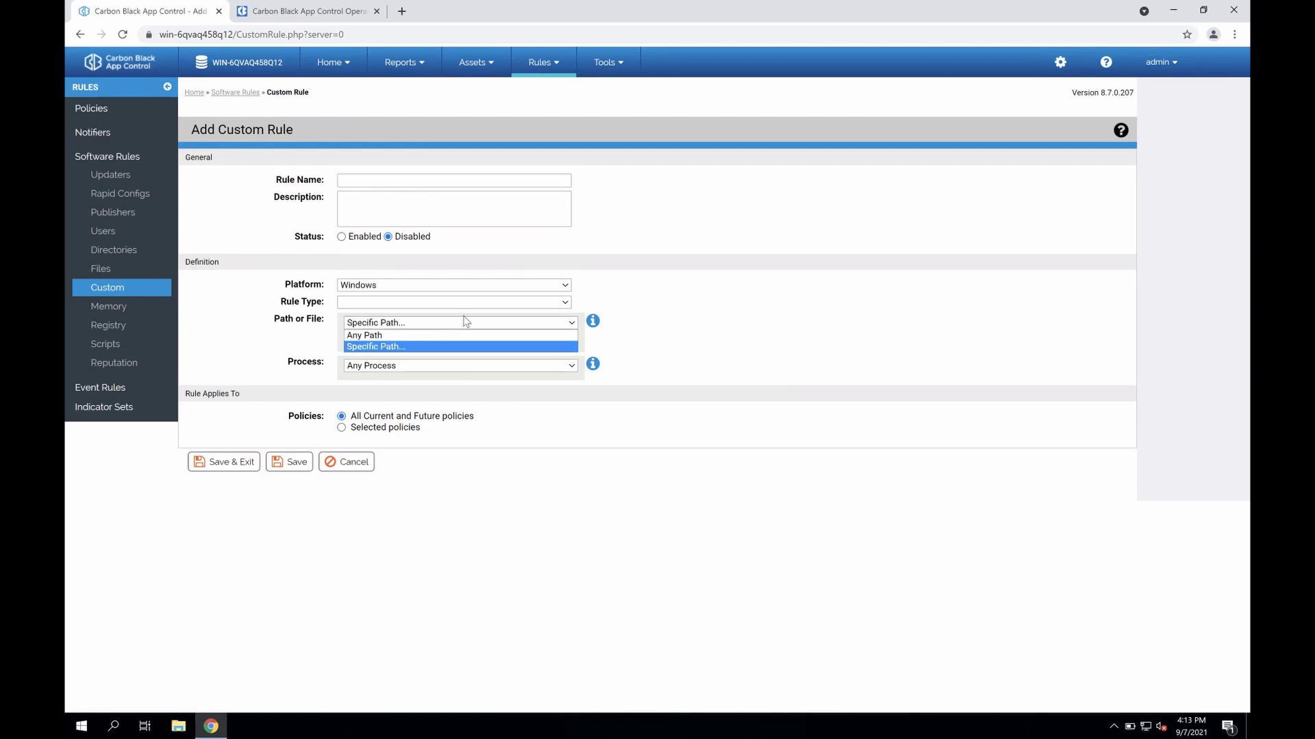
pyautogui.click(604, 289)
pyautogui.click(553, 303)
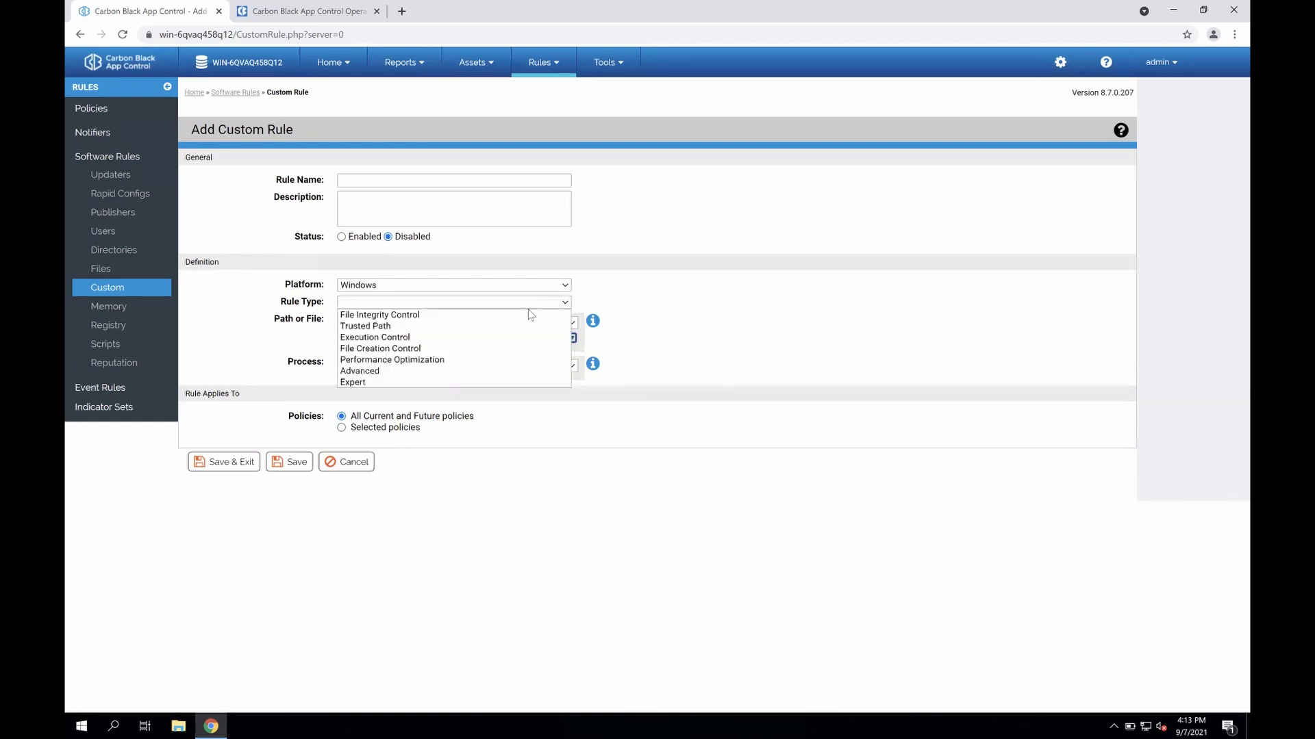
pyautogui.click(470, 350)
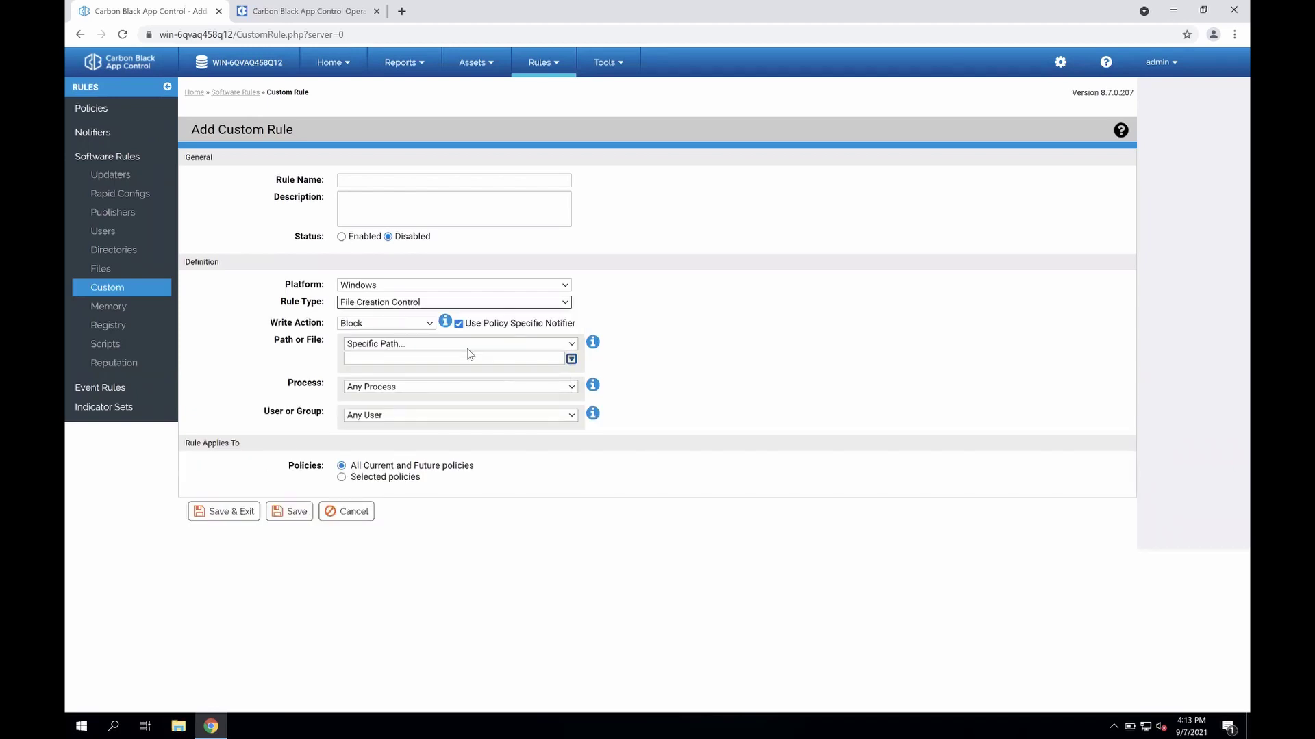
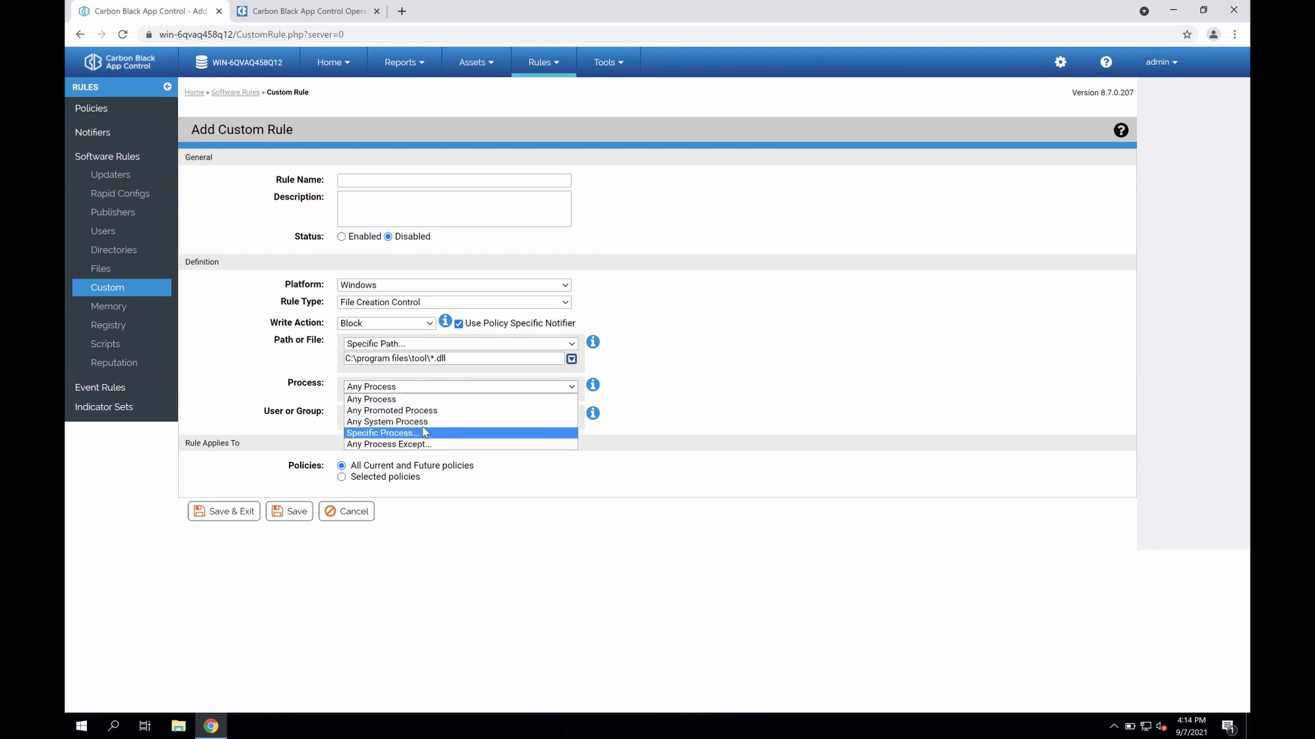
# Restrict the custom rule to the specific process C:\program files\tool\updater.exe, reusing the folder from the rule's path
pyautogui.click(427, 433)
pyautogui.moveTo(447, 358); pyautogui.dragTo(344, 360)
pyautogui.hotkey('ctrl', 'c')
pyautogui.click(381, 399)
pyautogui.hotkey('ctrl', 'v')
pyautogui.press('BackSpace')
pyautogui.press('BackSpace')
pyautogui.press('BackSpace')
pyautogui.press('BackSpace')
pyautogui.write('updater.exe')
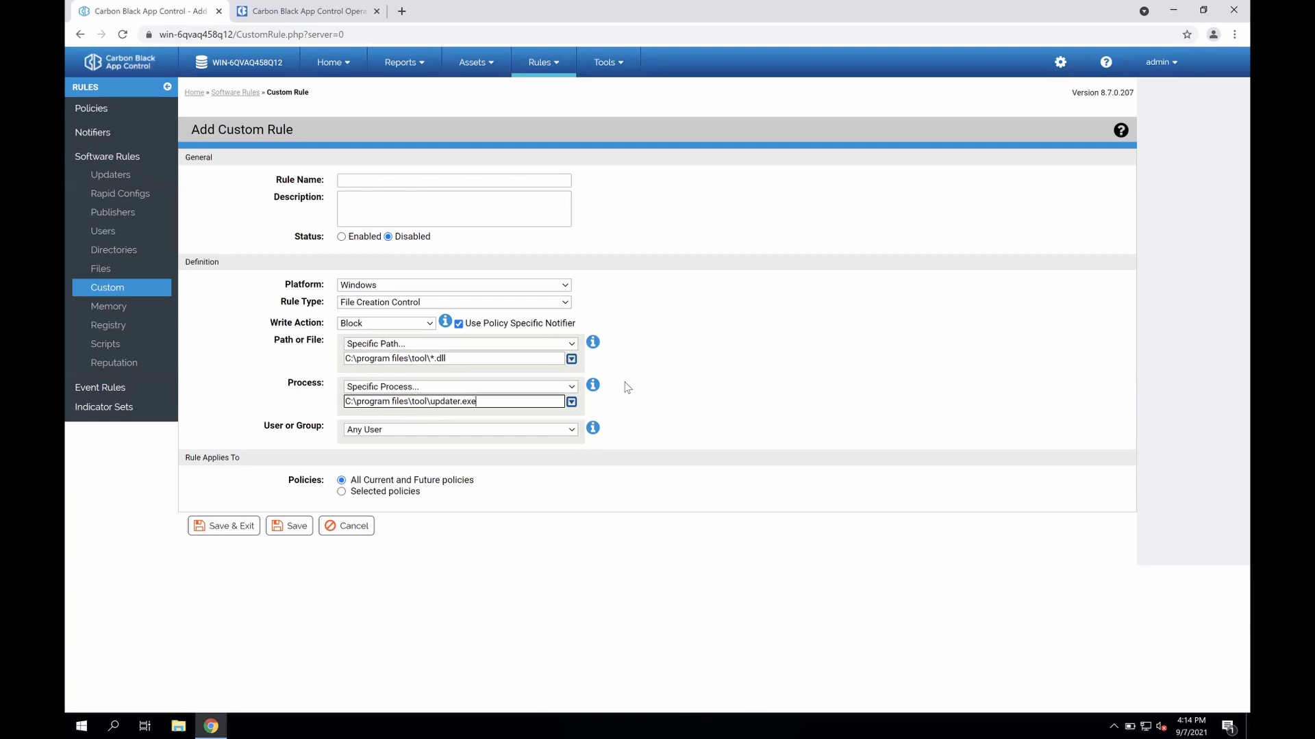
# Change the custom rule to Execution Control with the Block action and empty its path and process values
pyautogui.click(553, 306)
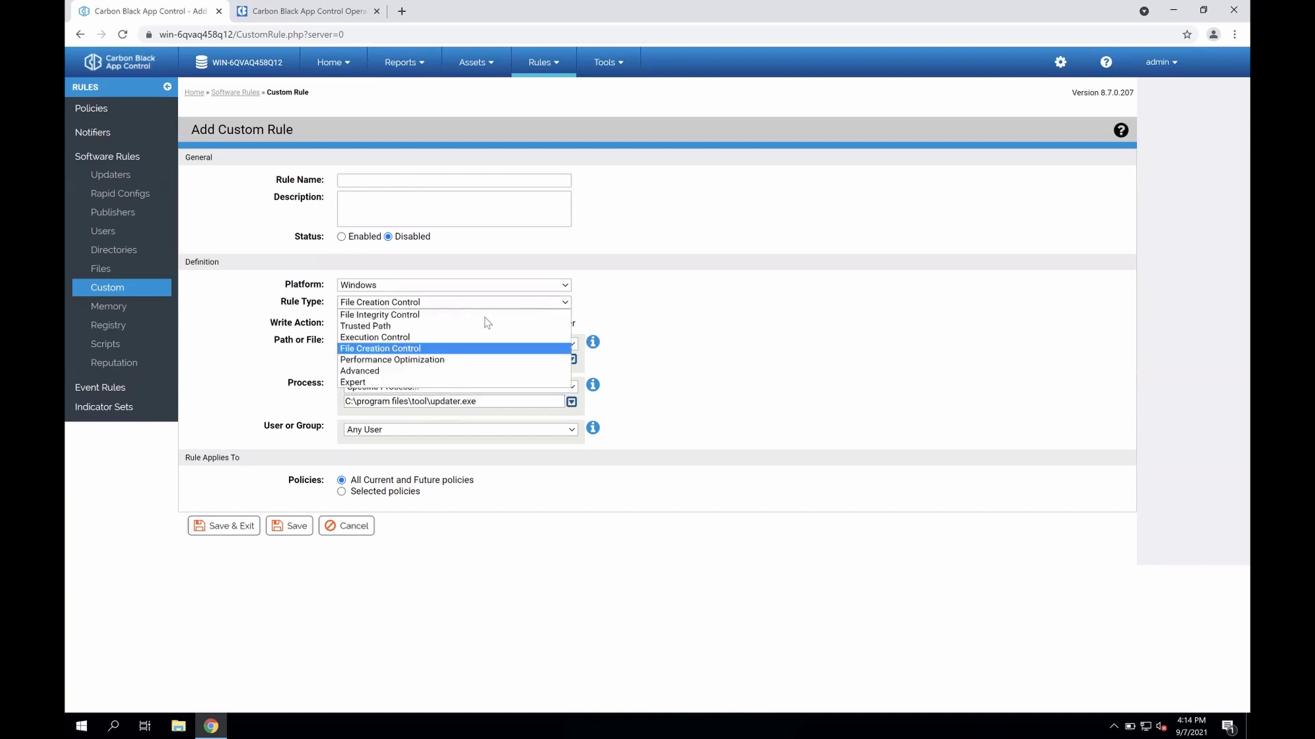
pyautogui.click(432, 337)
pyautogui.moveTo(458, 356); pyautogui.dragTo(335, 361)
pyautogui.press('BackSpace')
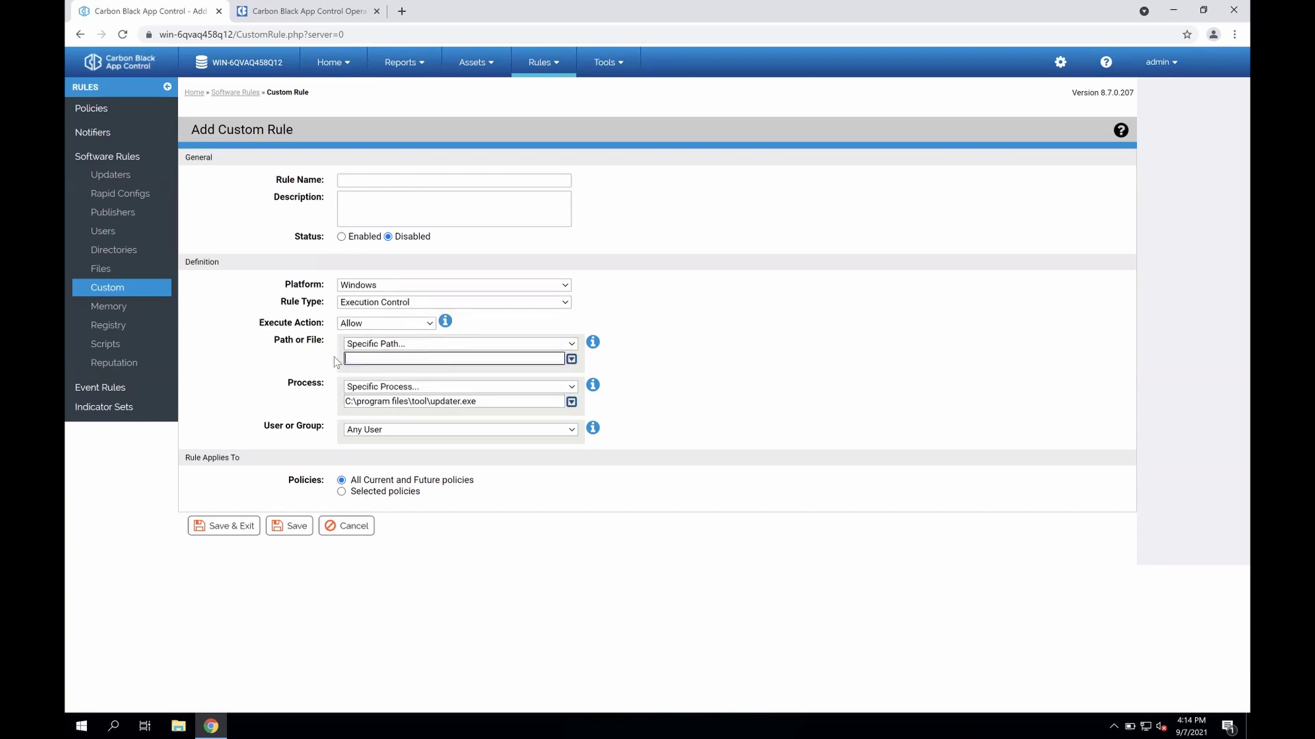
pyautogui.tripleClick(410, 403)
pyautogui.press('BackSpace')
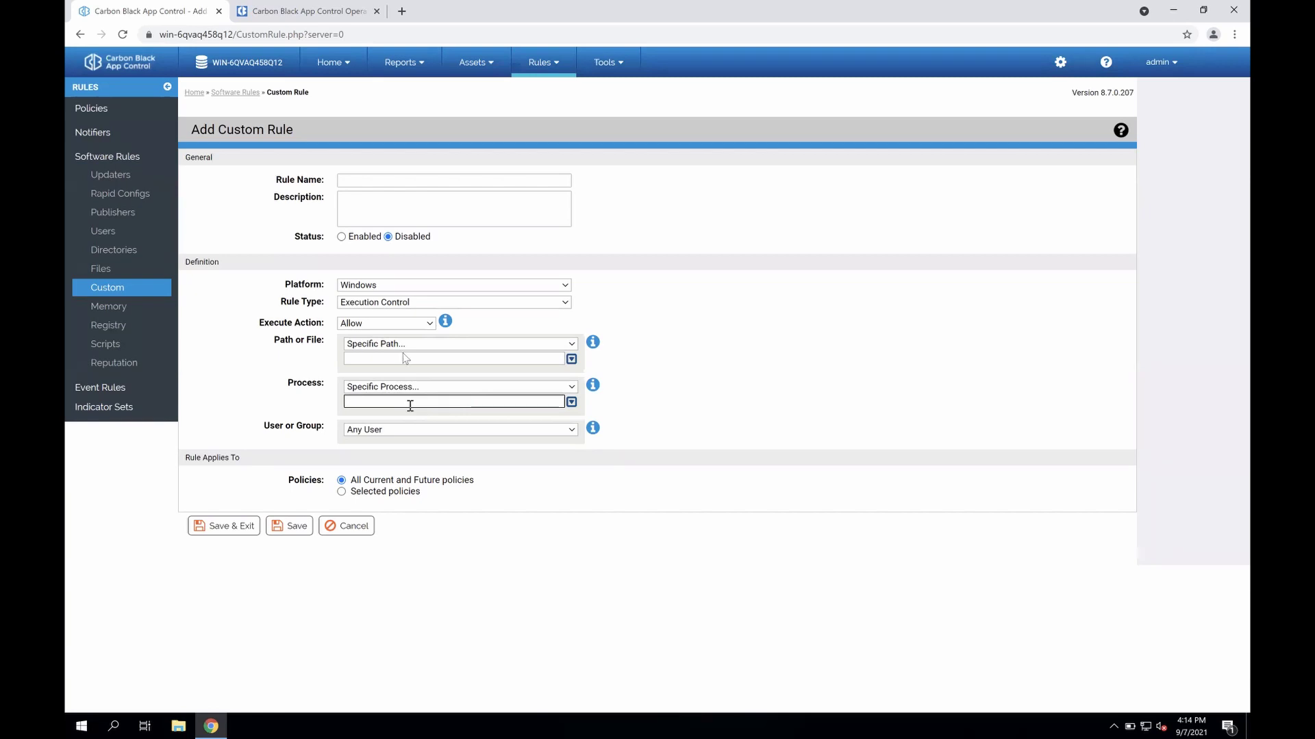
pyautogui.click(388, 324)
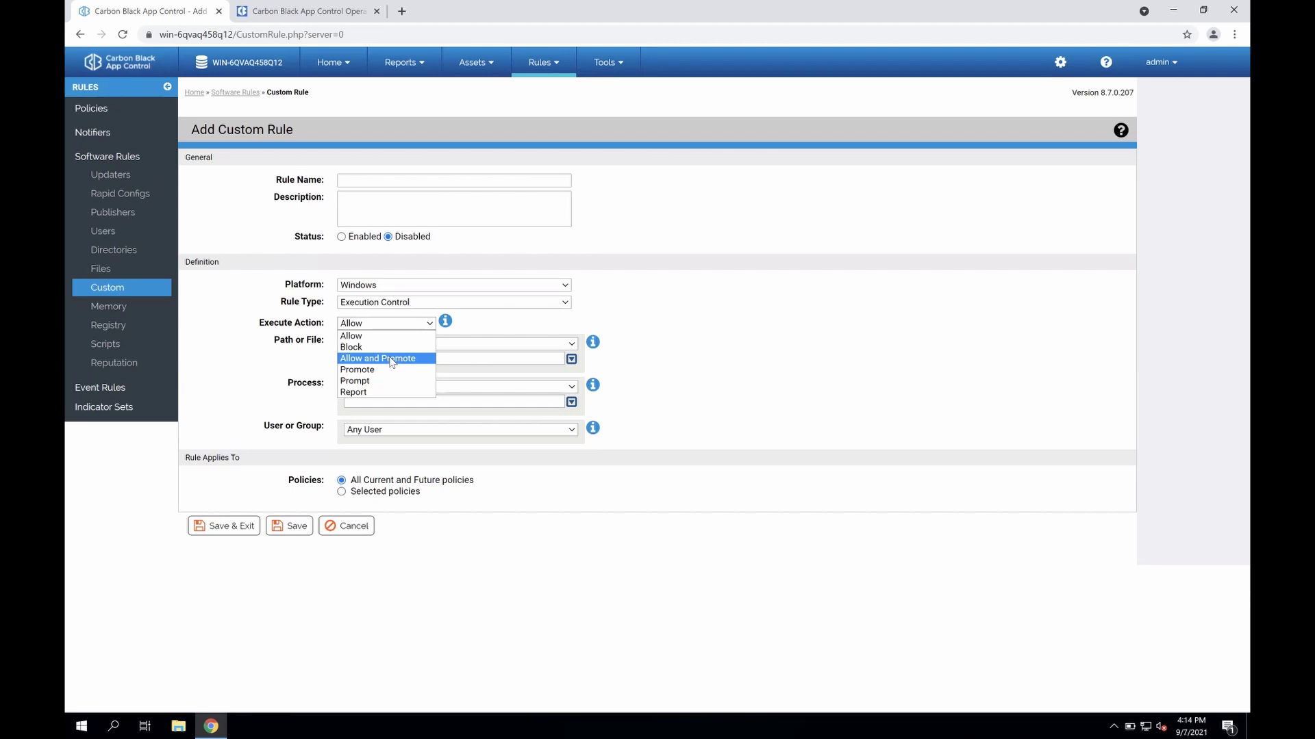
pyautogui.click(386, 347)
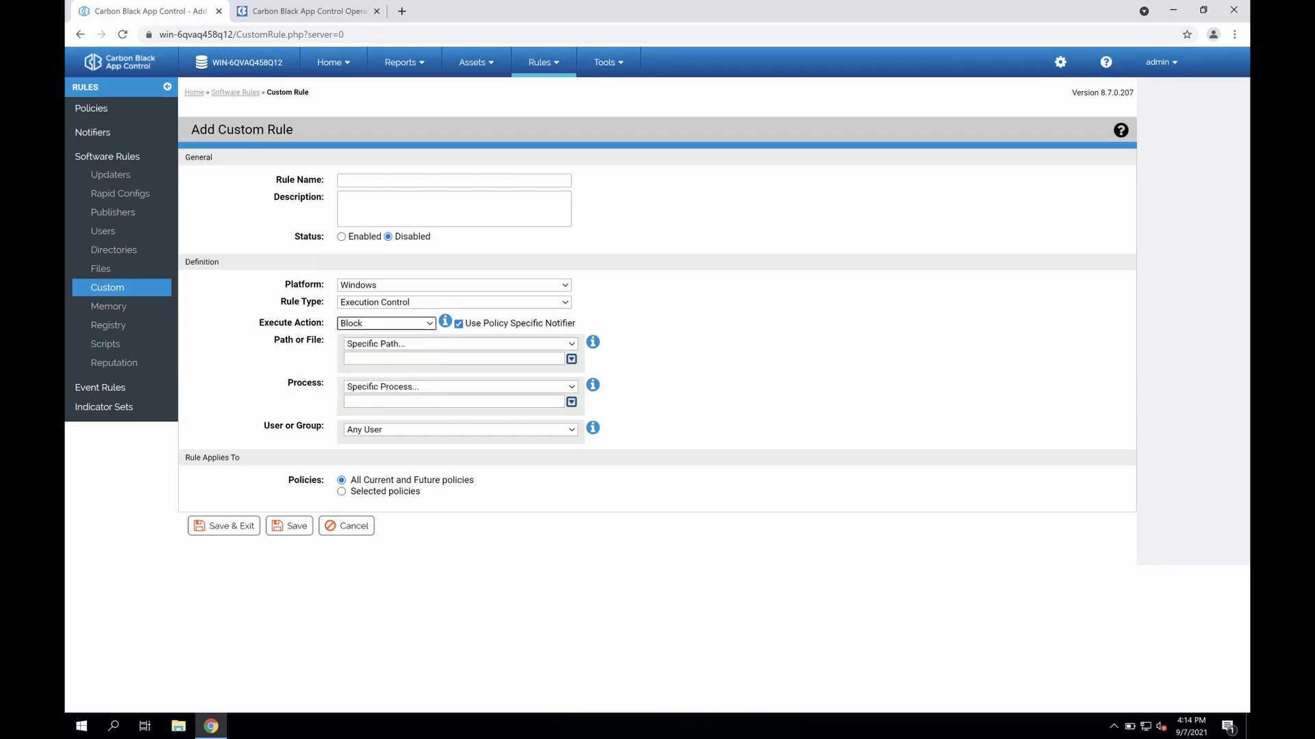
# Add *\cmd.exe and *\powershell.exe as the specific paths covered by the blocking custom rule
pyautogui.click(387, 360)
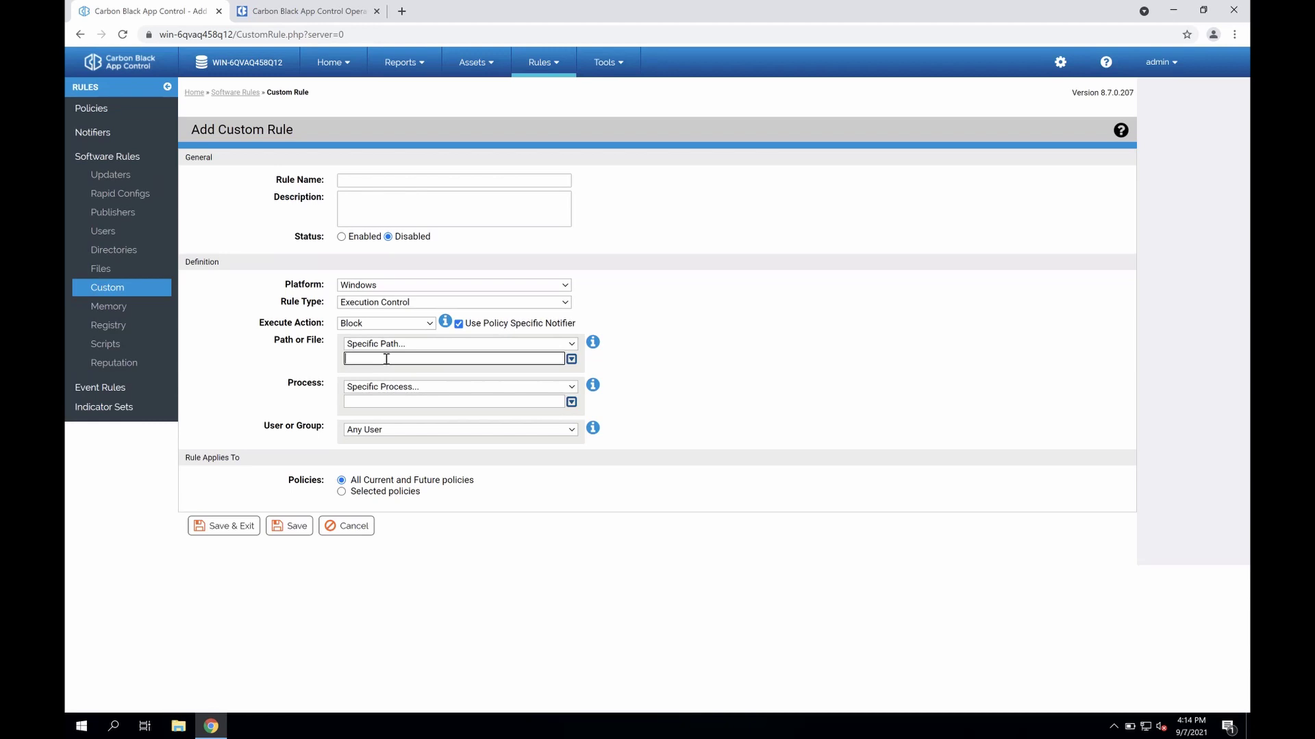
pyautogui.write('*\\cmd.exe')
pyautogui.click(571, 360)
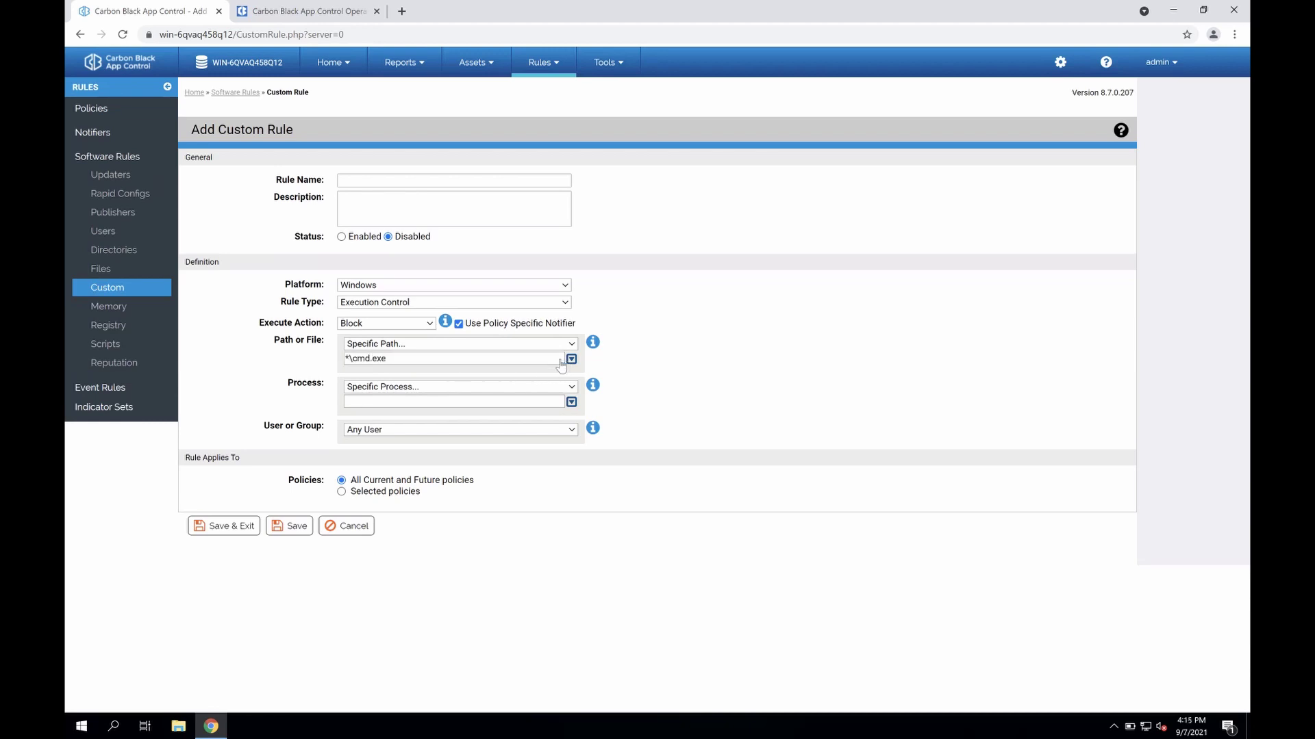
pyautogui.write('*\\po')
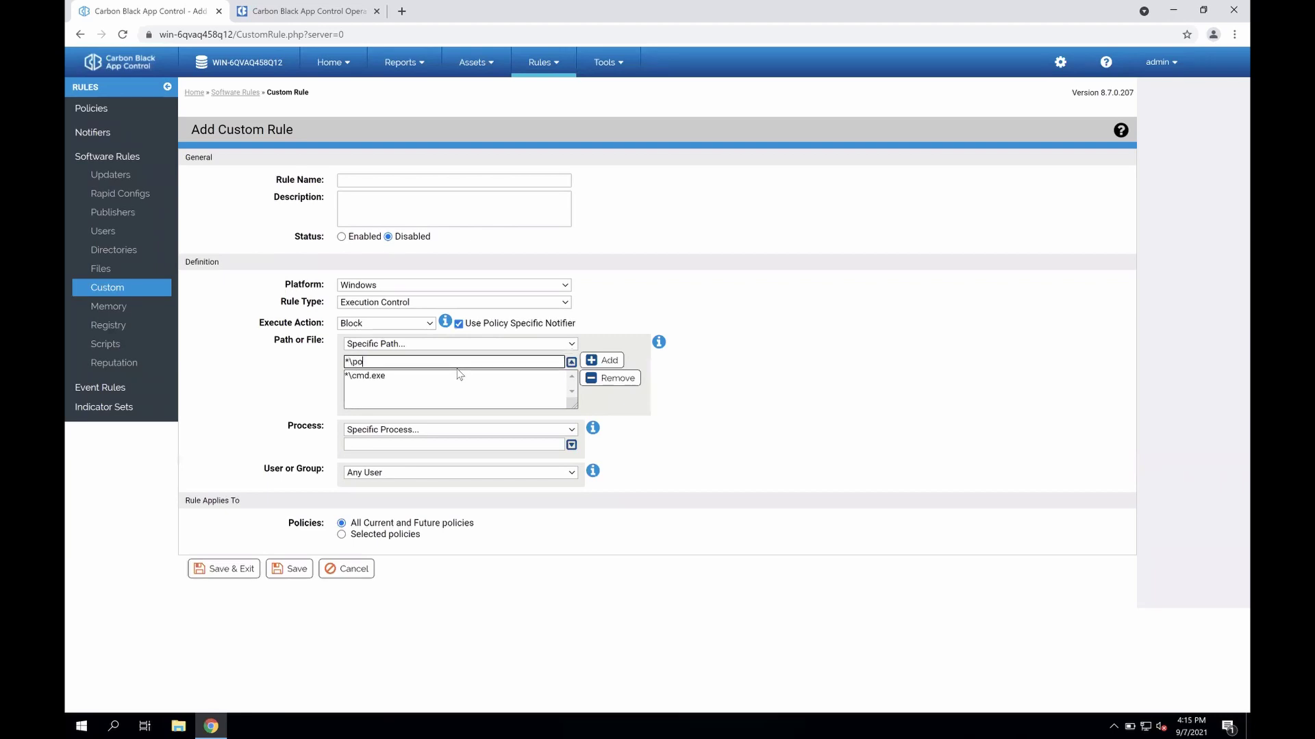
pyautogui.write('wershell.exe')
pyautogui.press('Return')
# Apply the custom rule to Any Process and change its execute action to Allow
pyautogui.click(405, 430)
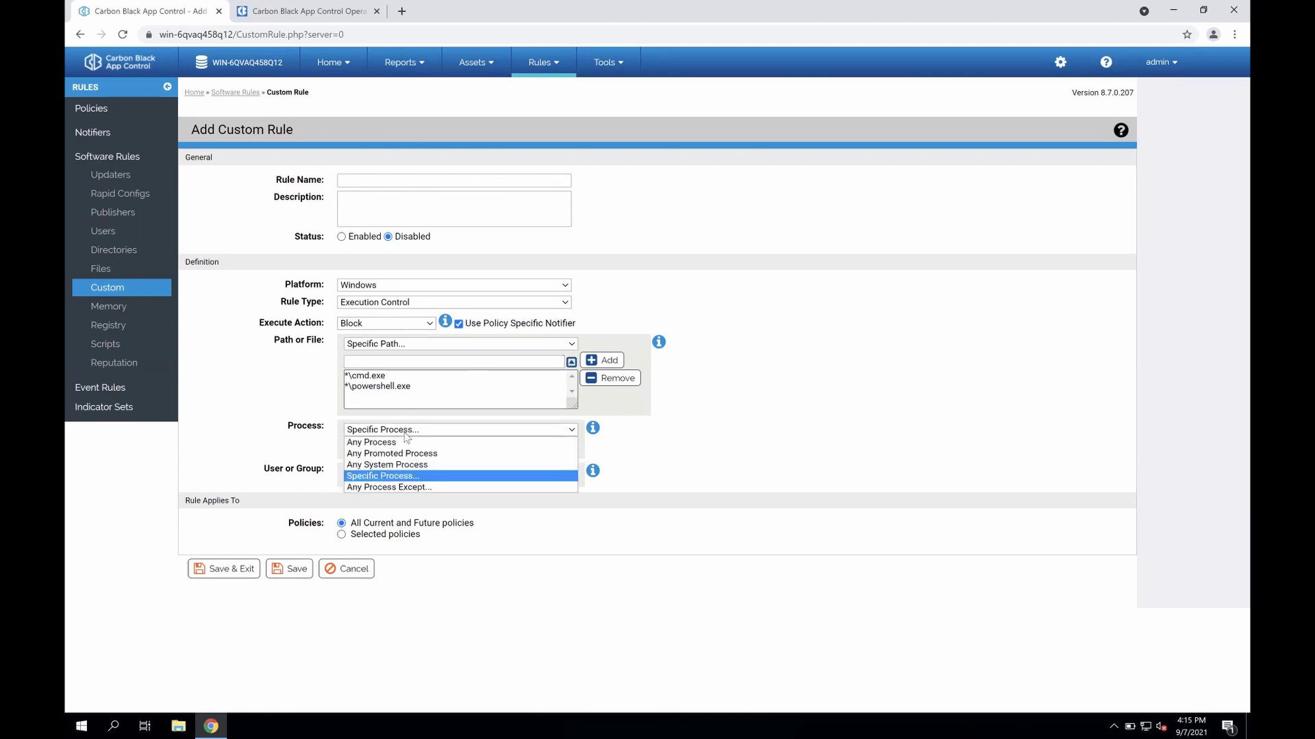
pyautogui.click(405, 441)
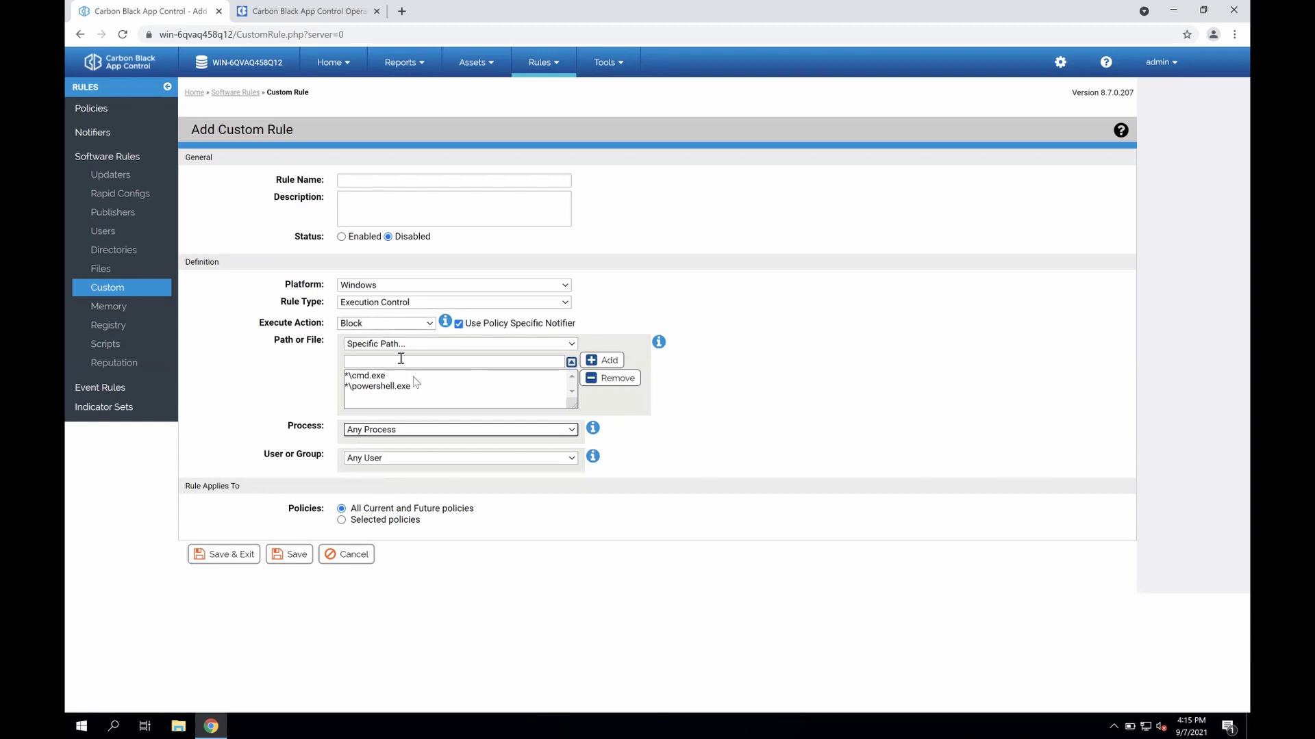
pyautogui.click(404, 325)
pyautogui.click(391, 336)
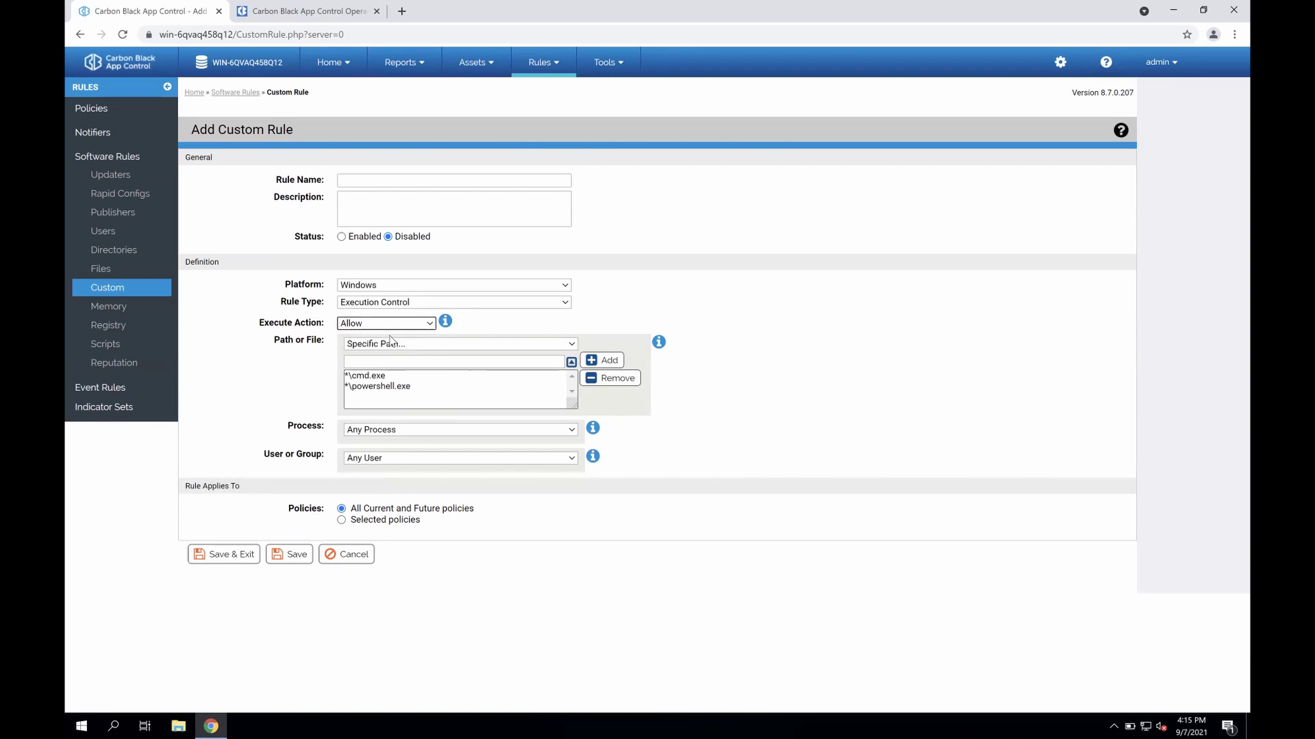
# Check the process and user or group choices for the custom rule and discard the unsaved rule
pyautogui.click(407, 430)
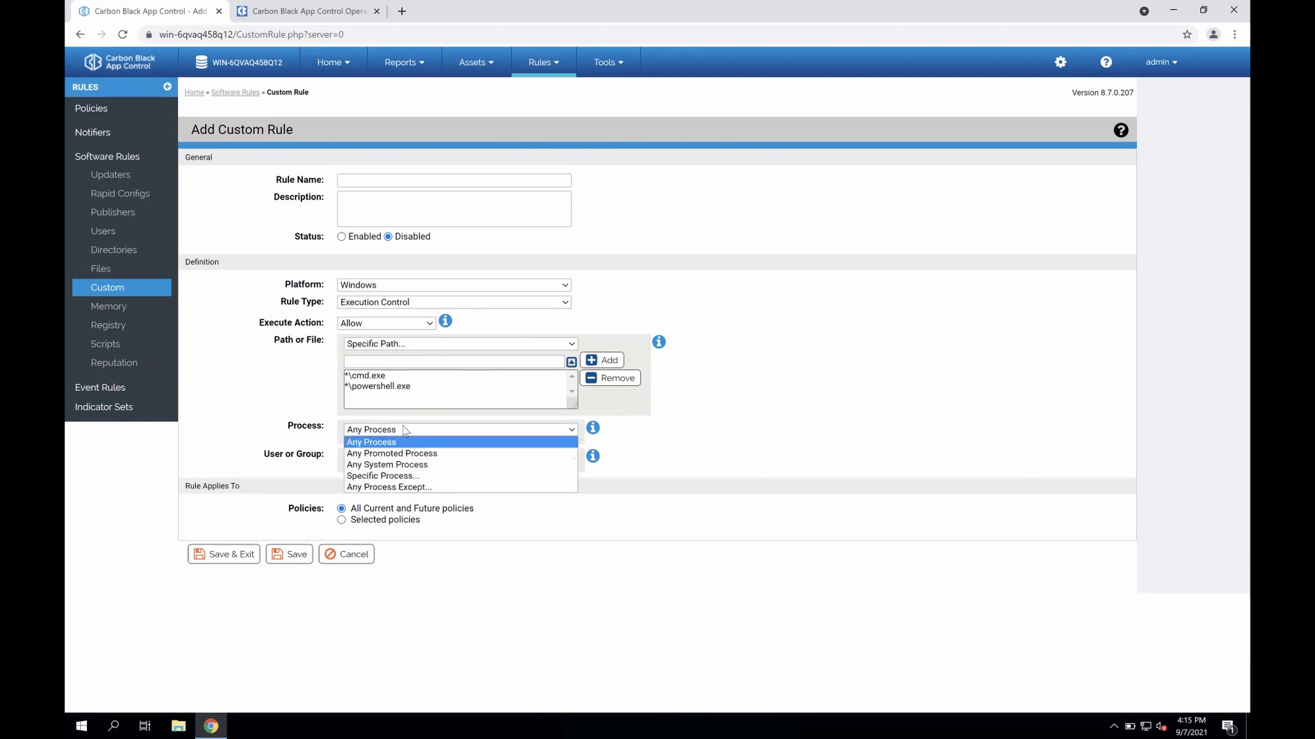
pyautogui.click(317, 437)
pyautogui.click(364, 458)
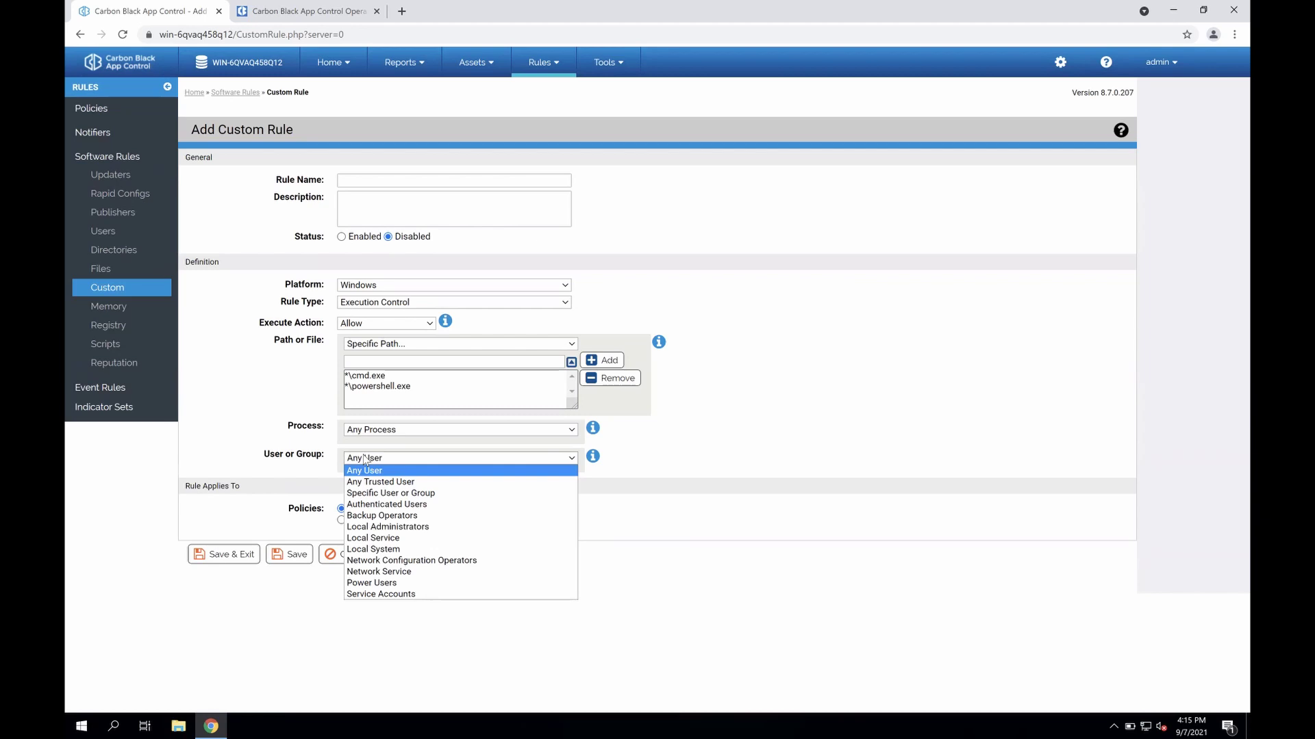
pyautogui.click(691, 446)
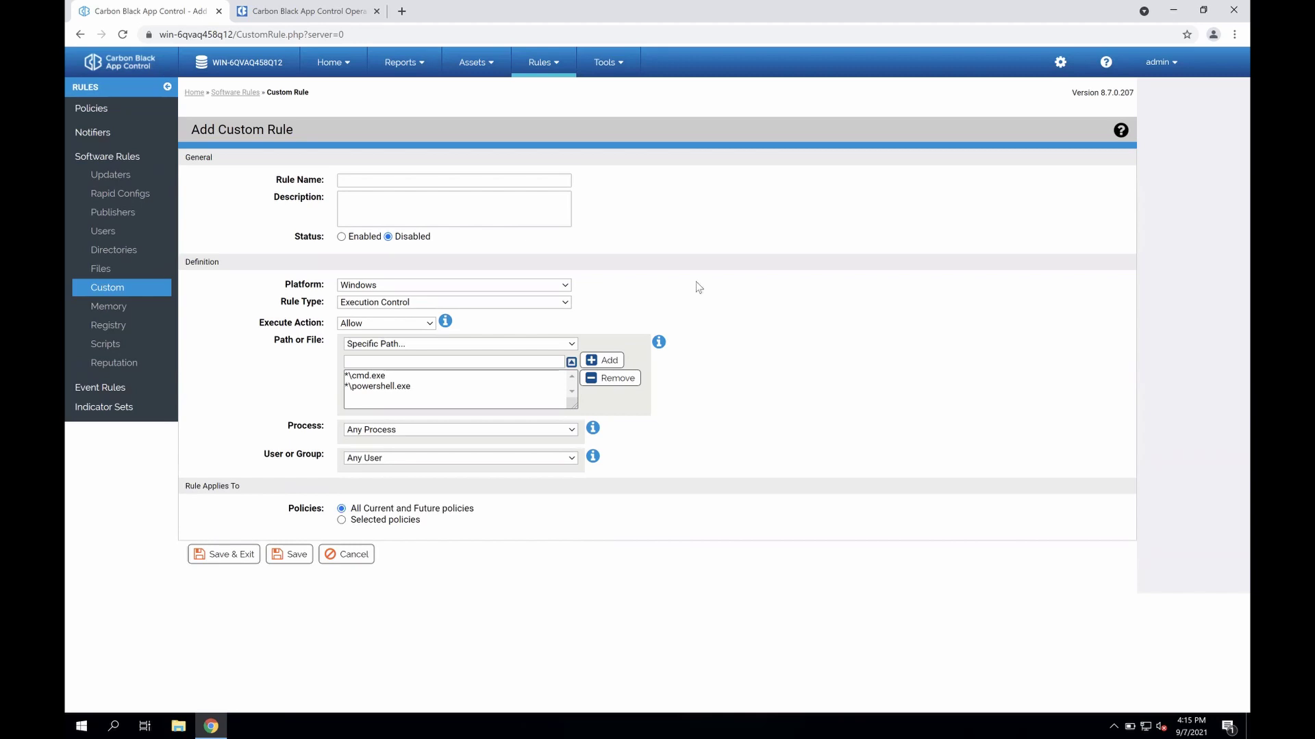
pyautogui.click(348, 556)
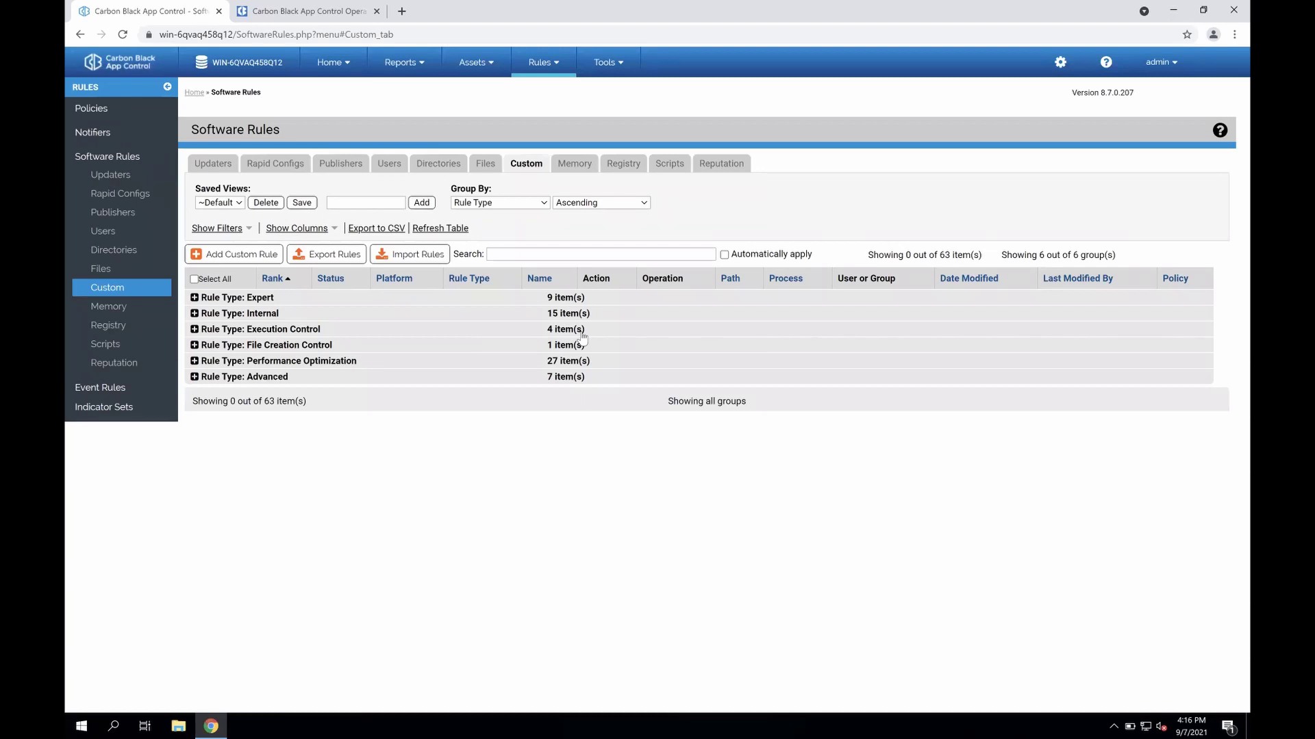
# Open the Events report and examine the columns of the listed new process events
pyautogui.click(397, 70)
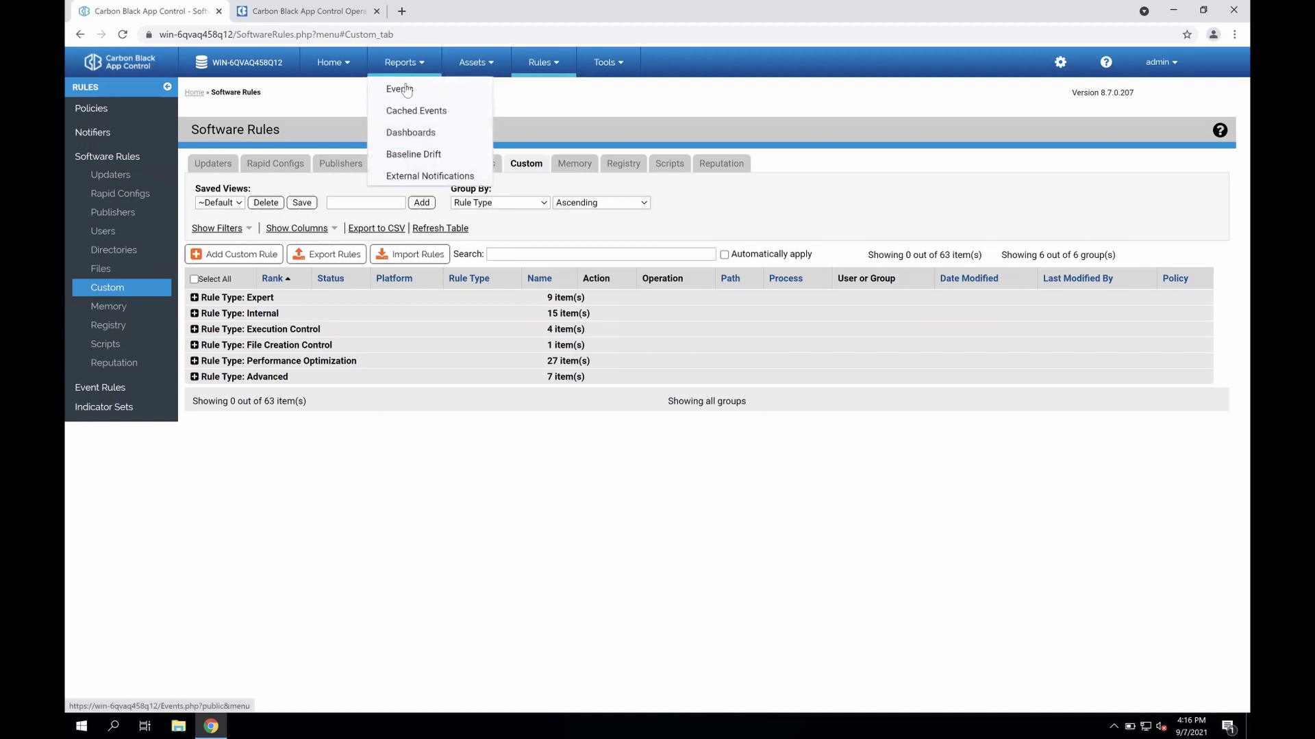
pyautogui.click(406, 90)
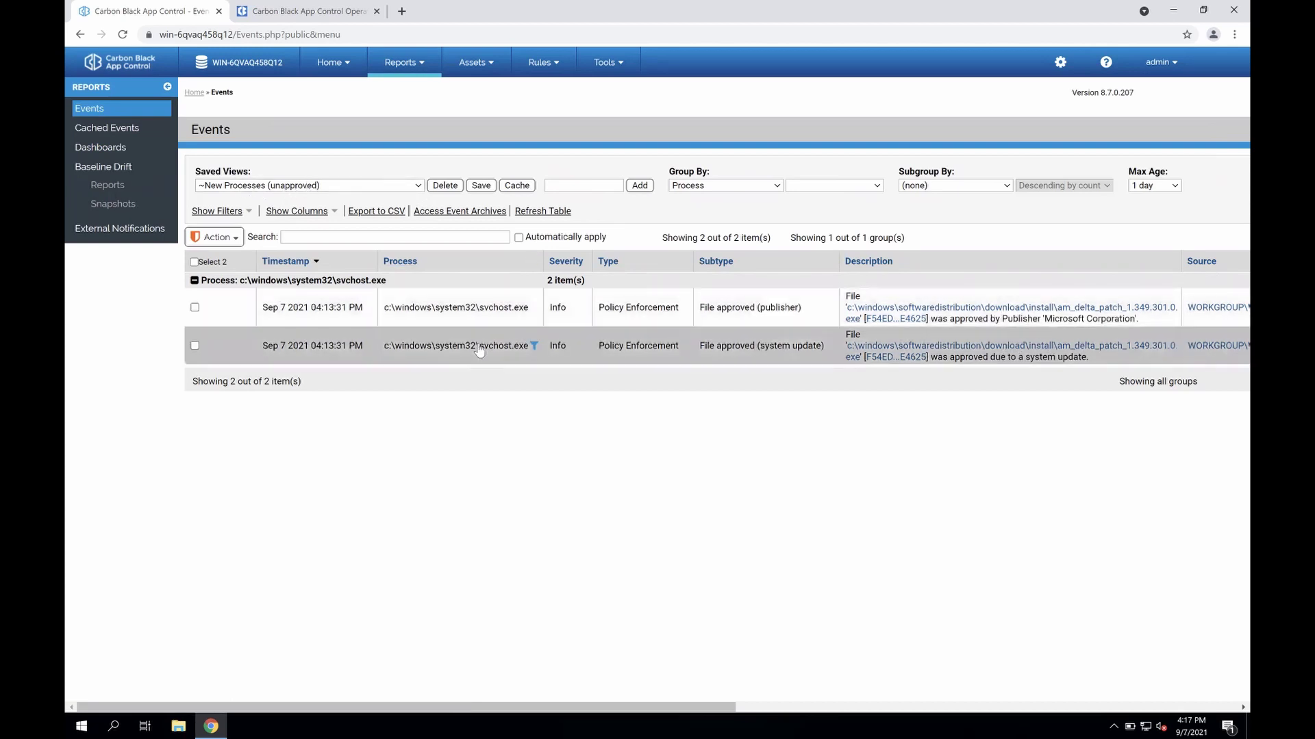
pyautogui.hscroll(2, 479, 350)
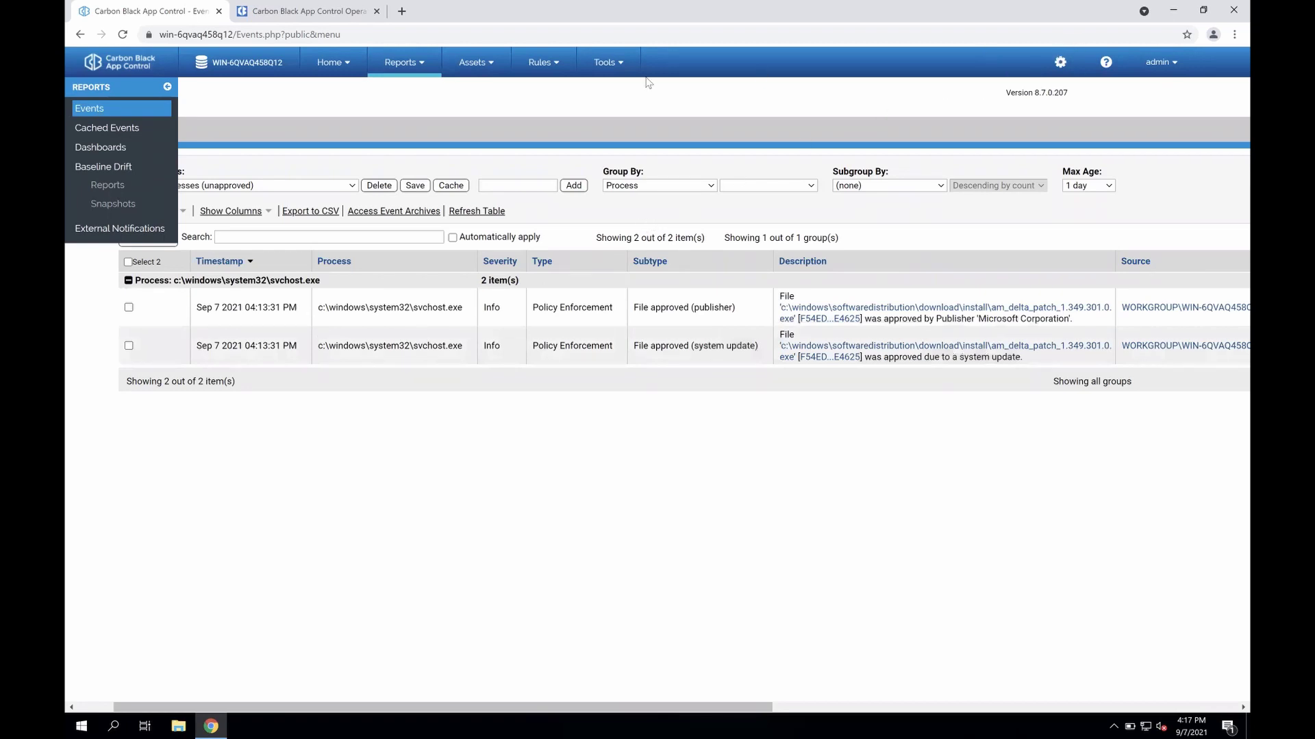
# Browse the saved event views, load Blocked Files (All), and inspect the events grouped under the source computer
pyautogui.click(329, 192)
pyautogui.scroll(3, 226, 237)
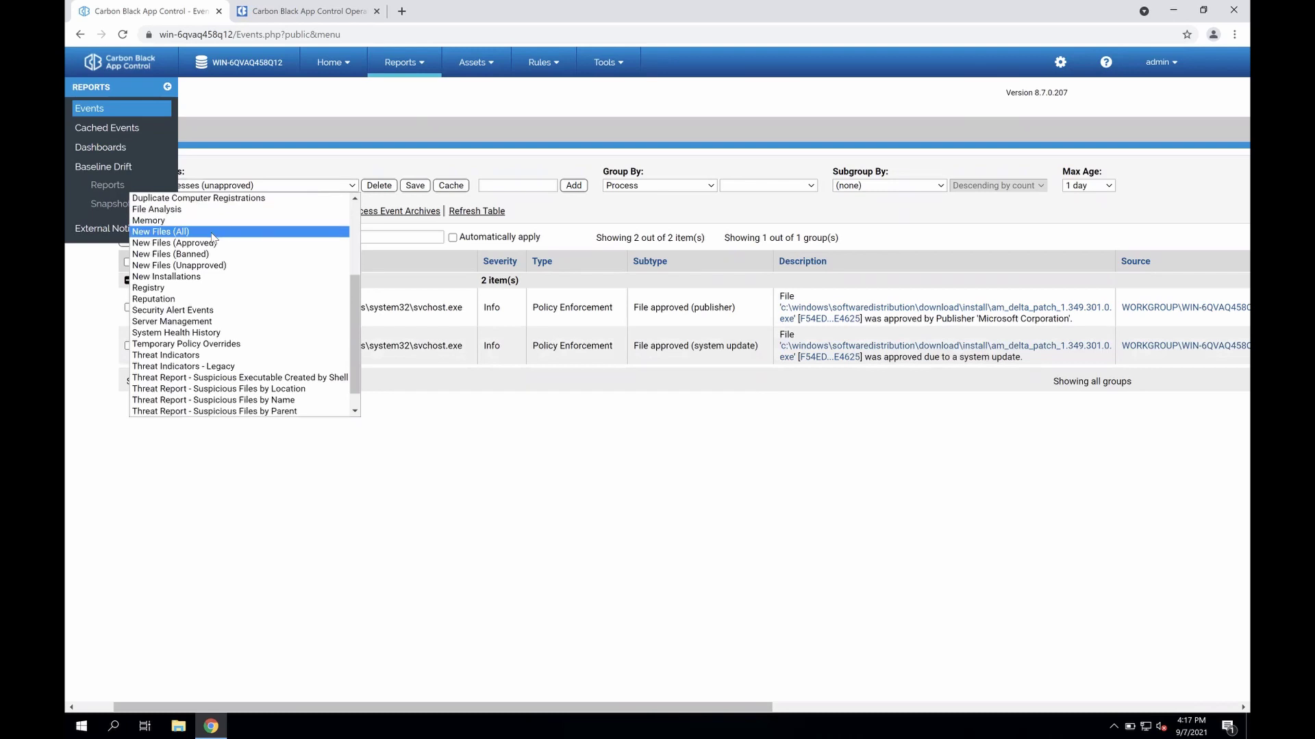
pyautogui.scroll(-1, 213, 238)
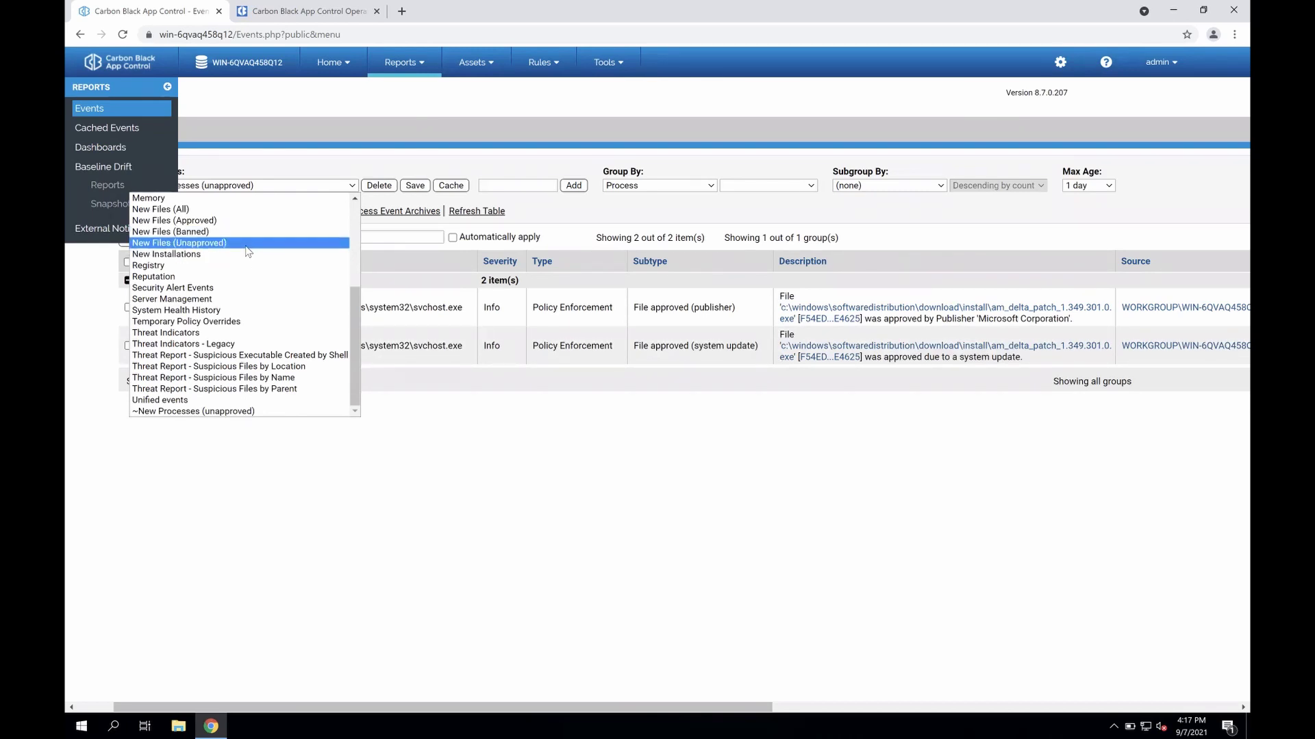
pyautogui.scroll(5, 248, 253)
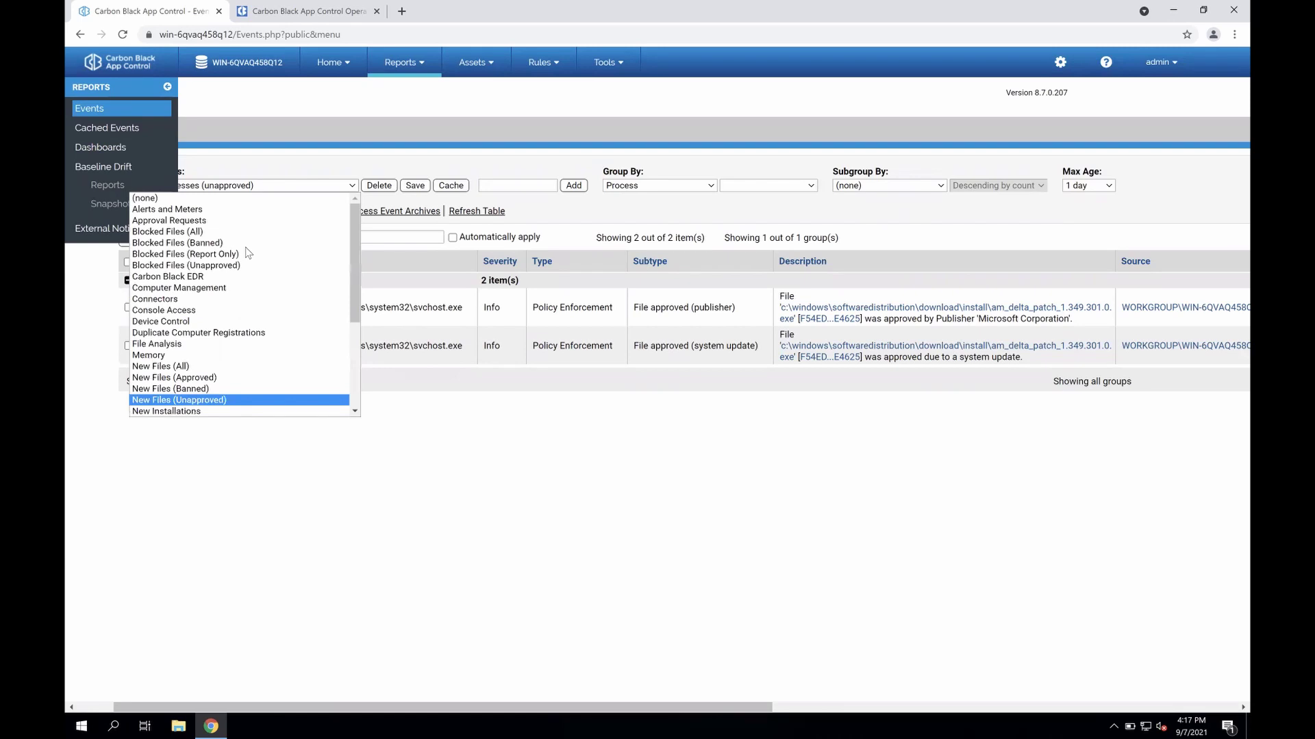
pyautogui.click(201, 236)
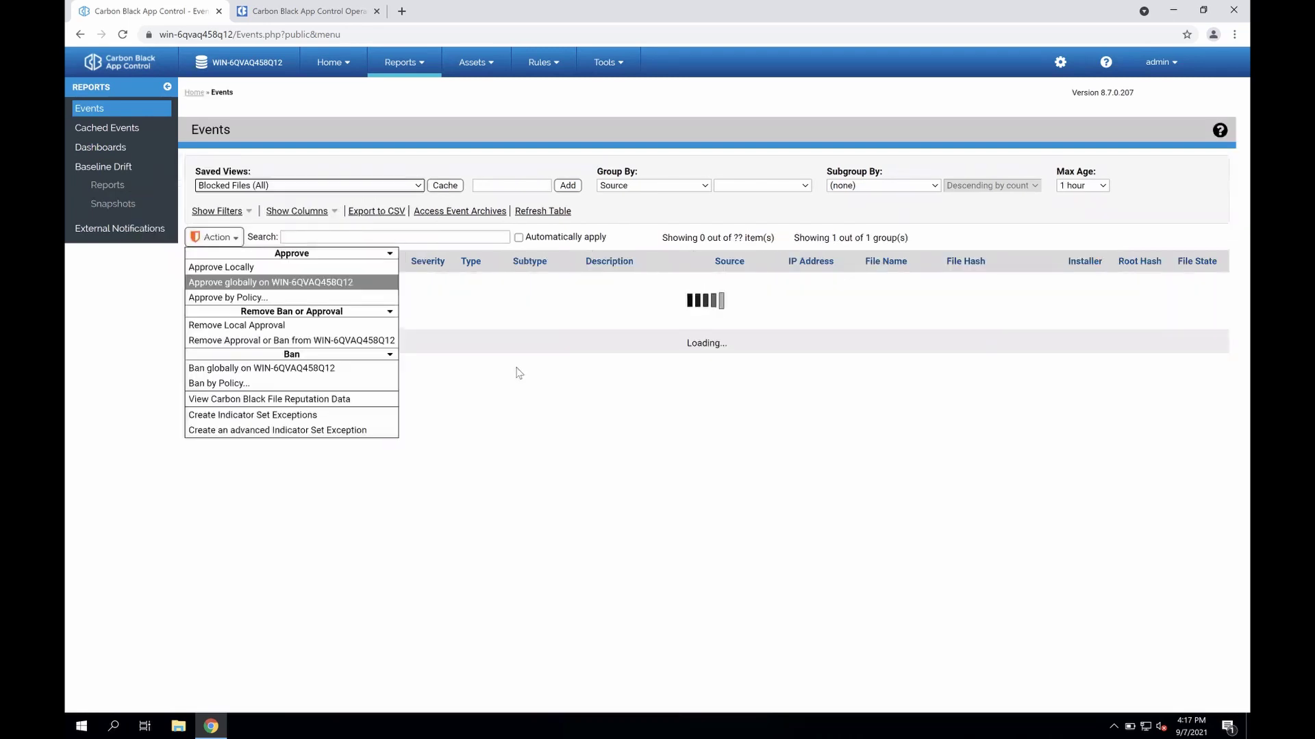
pyautogui.click(193, 281)
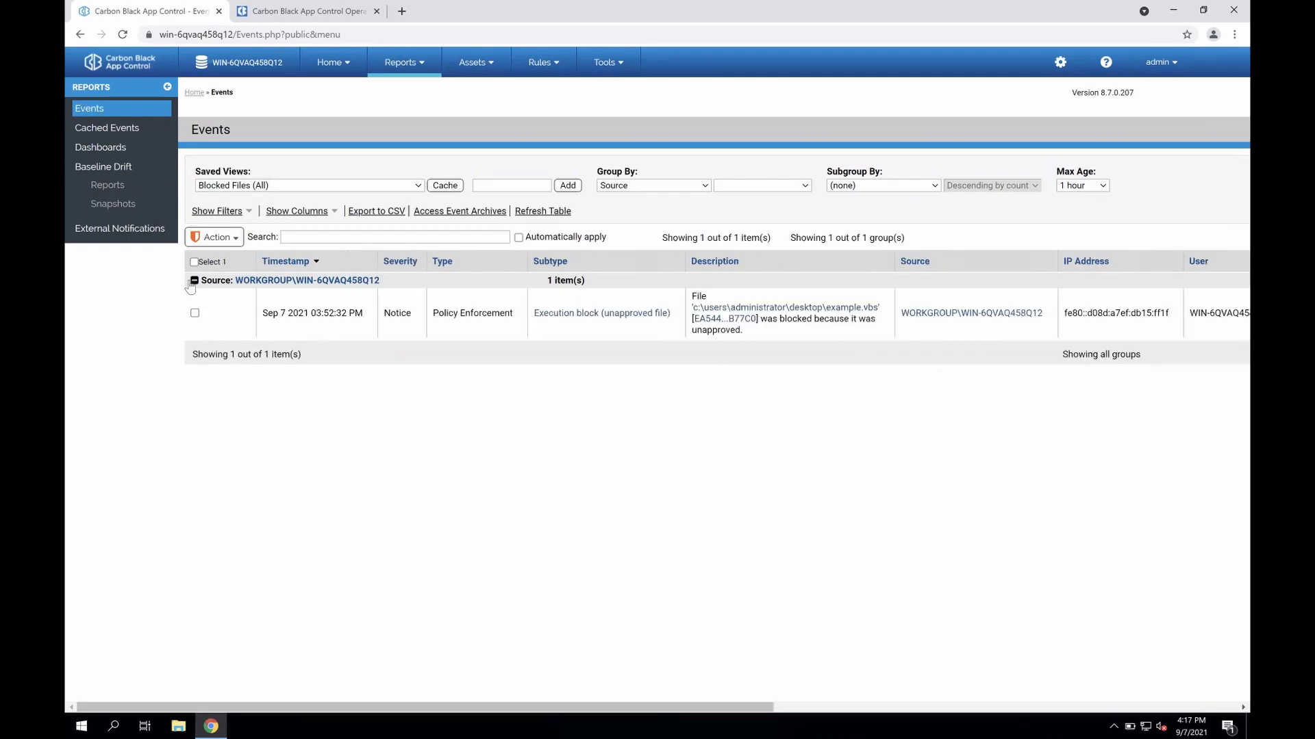
pyautogui.click(194, 281)
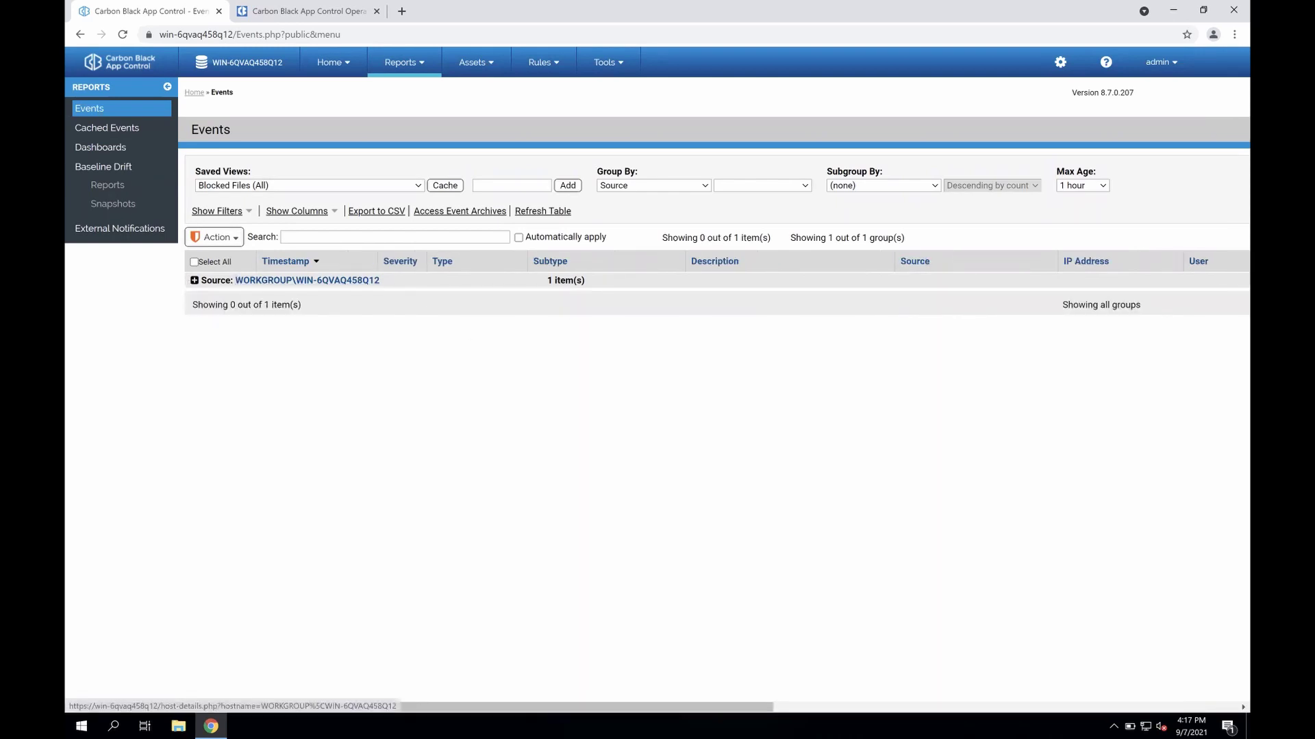
# Run the example script from the desktop and examine the security notification's reason and approval request form
pyautogui.click(1173, 13)
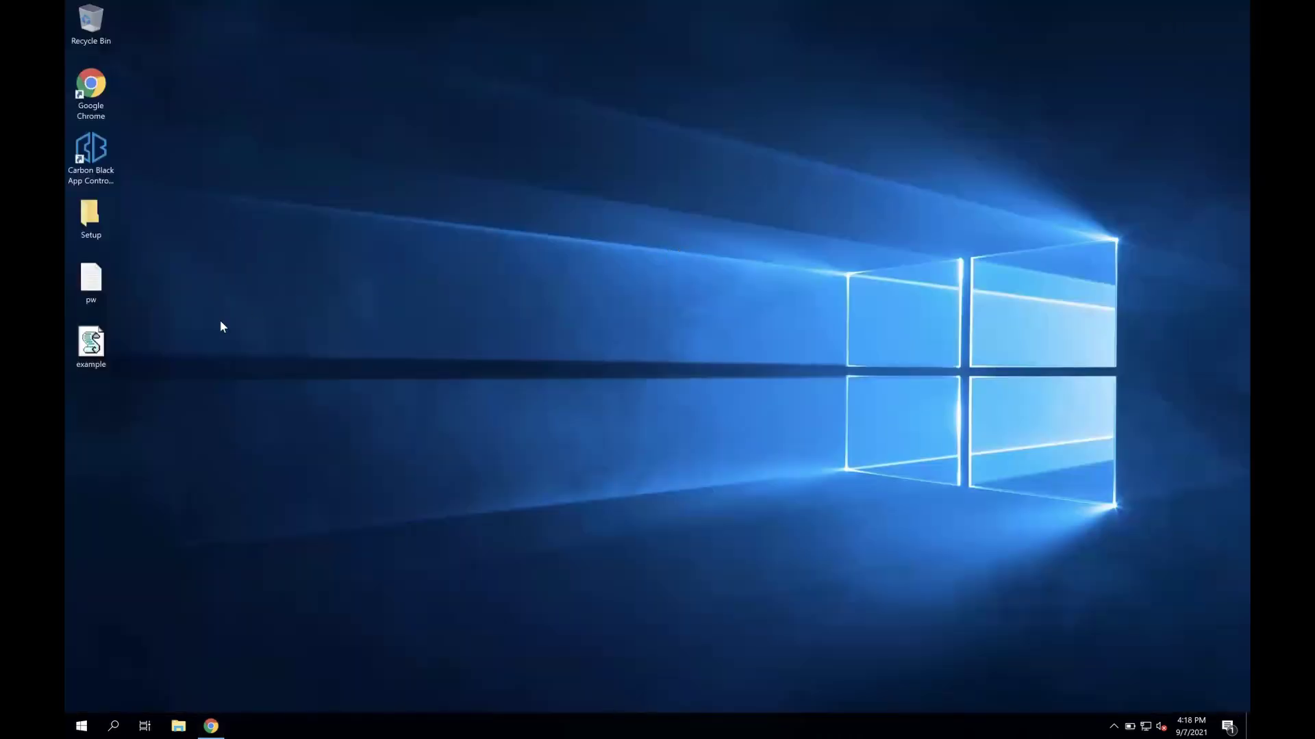
pyautogui.doubleClick(99, 347)
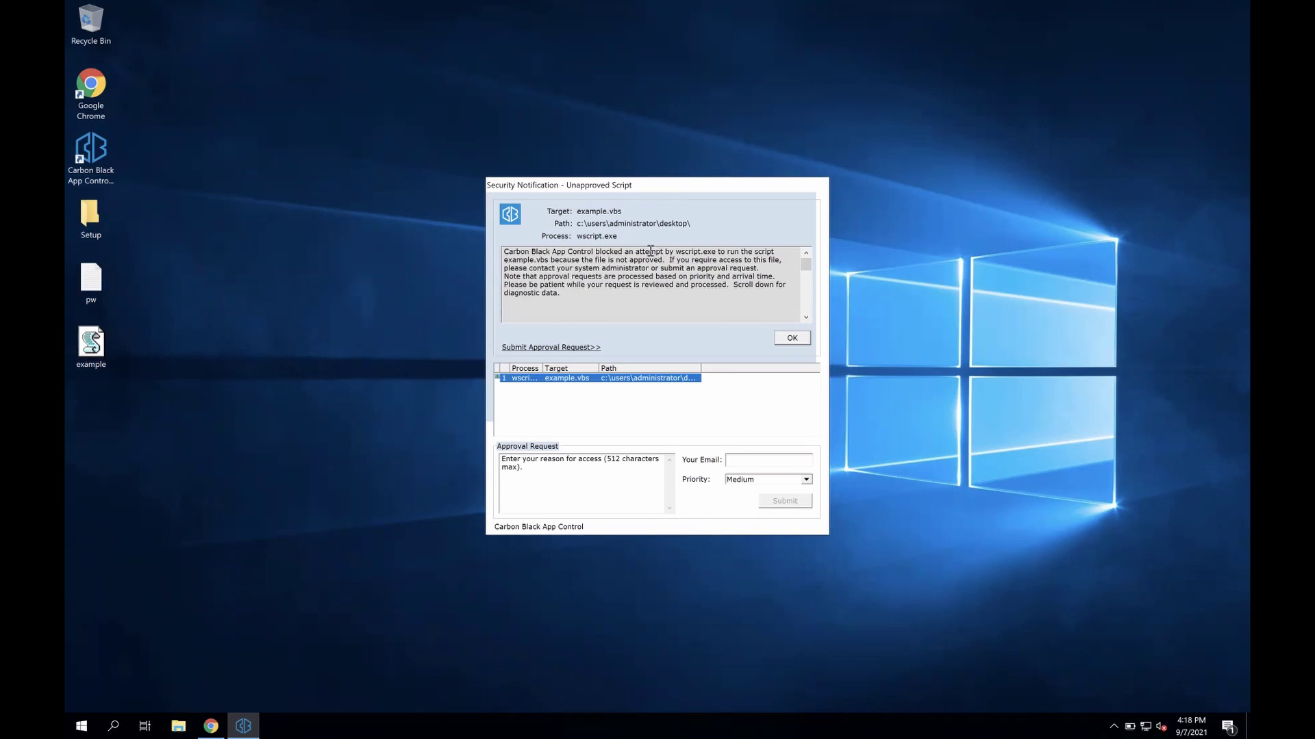
pyautogui.moveTo(662, 261); pyautogui.dragTo(600, 261)
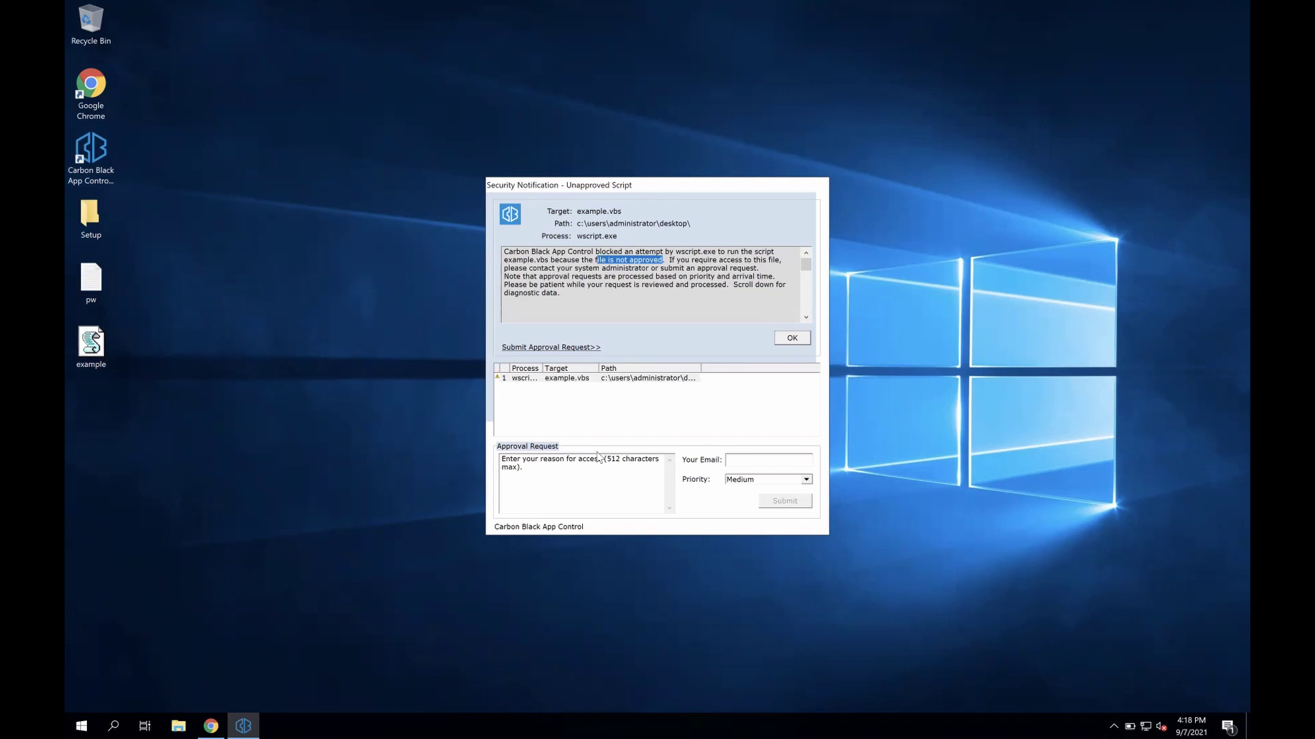
pyautogui.click(595, 478)
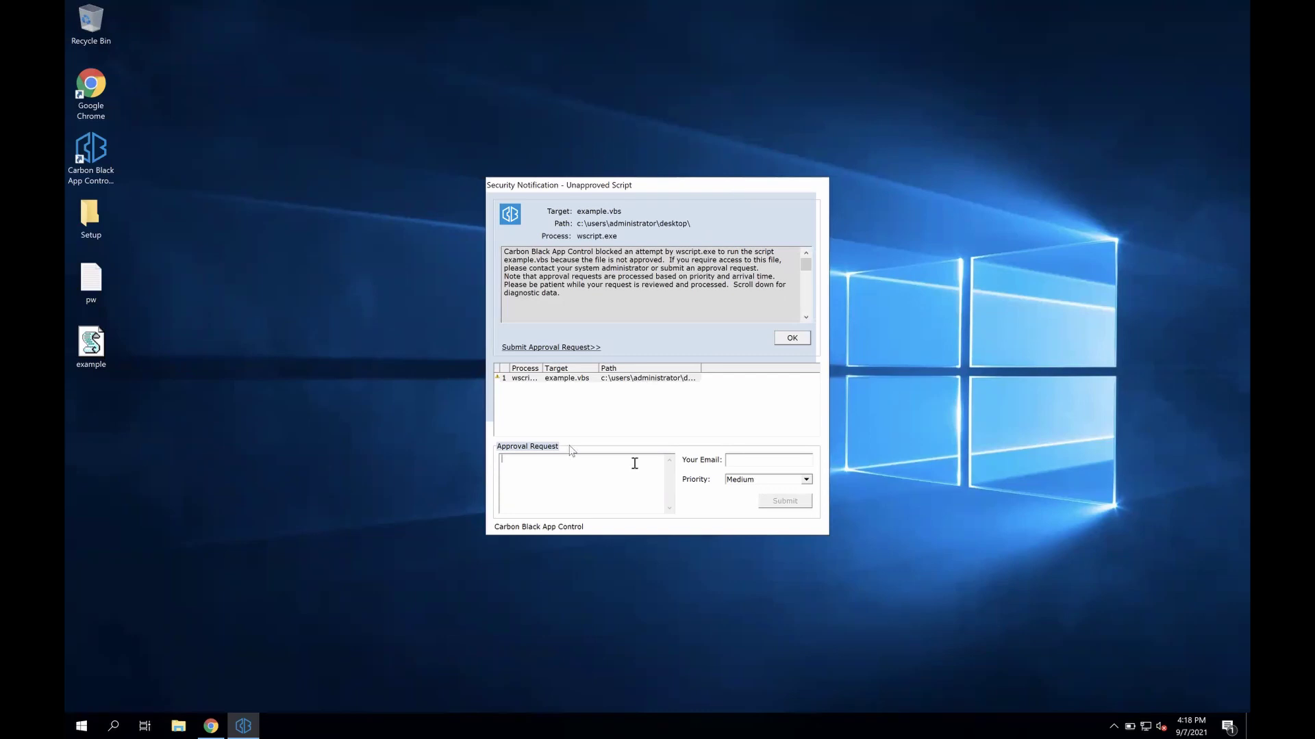
pyautogui.click(409, 485)
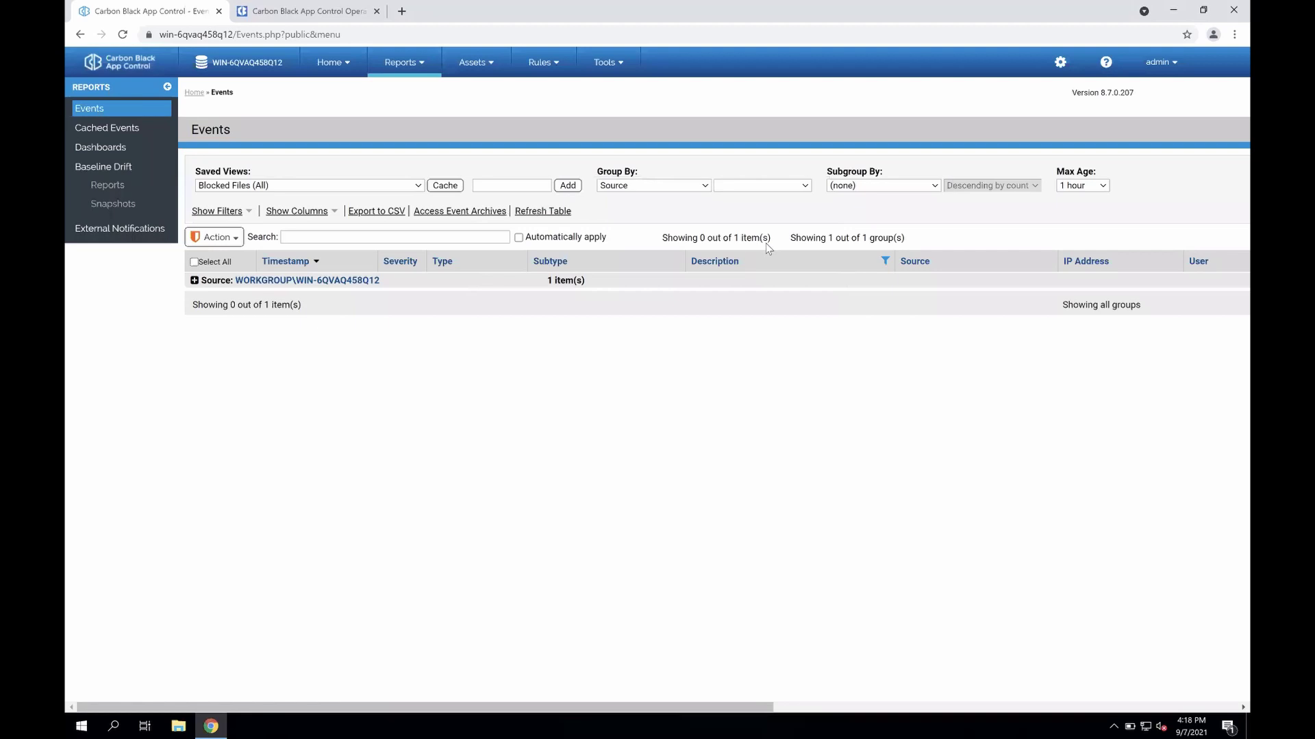
# Open the Approval Requests page in the console and review the actions for handling requested files
pyautogui.moveTo(608, 62)
pyautogui.click(642, 155)
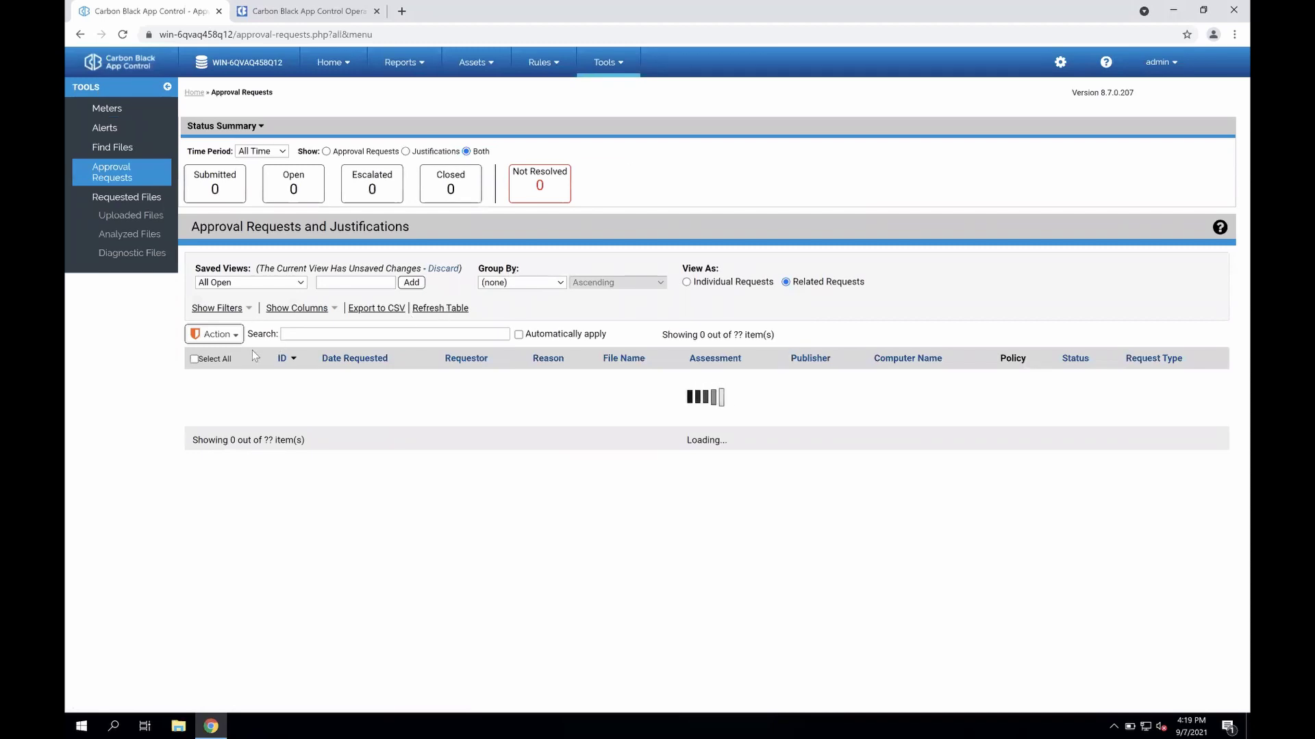
pyautogui.click(215, 335)
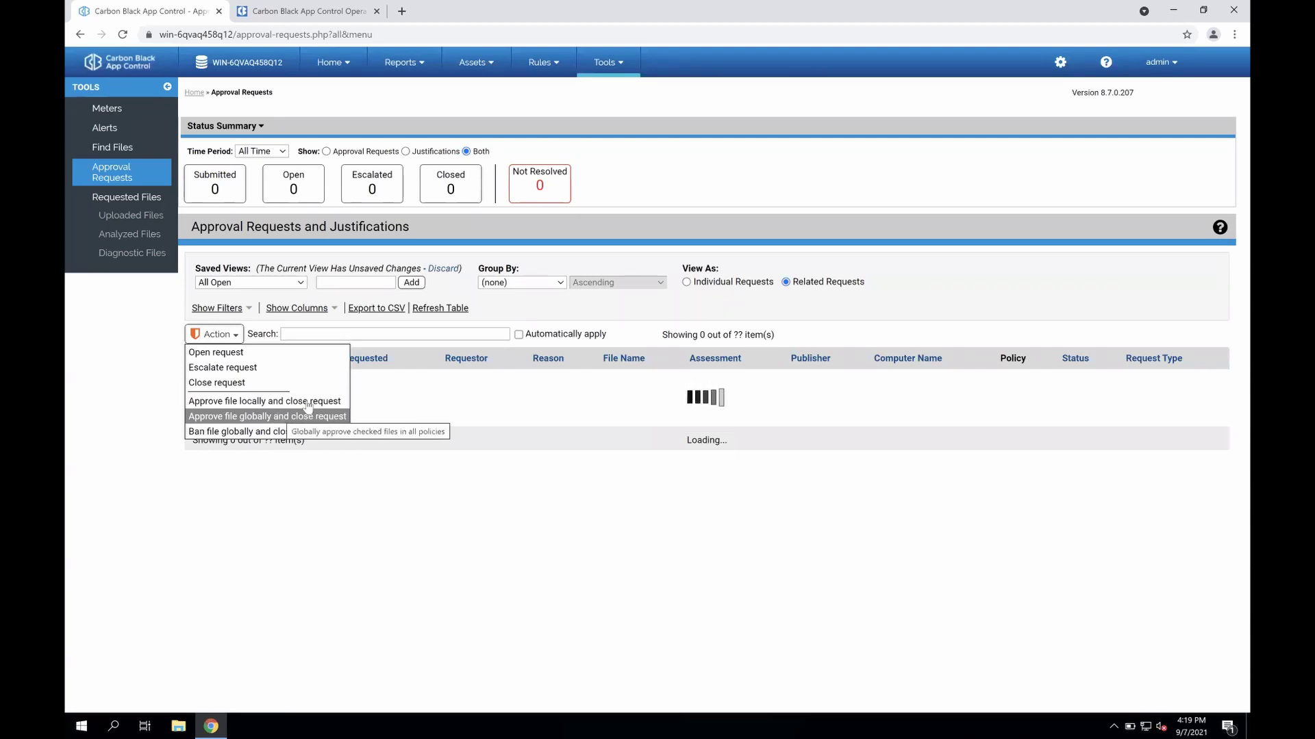
pyautogui.click(276, 416)
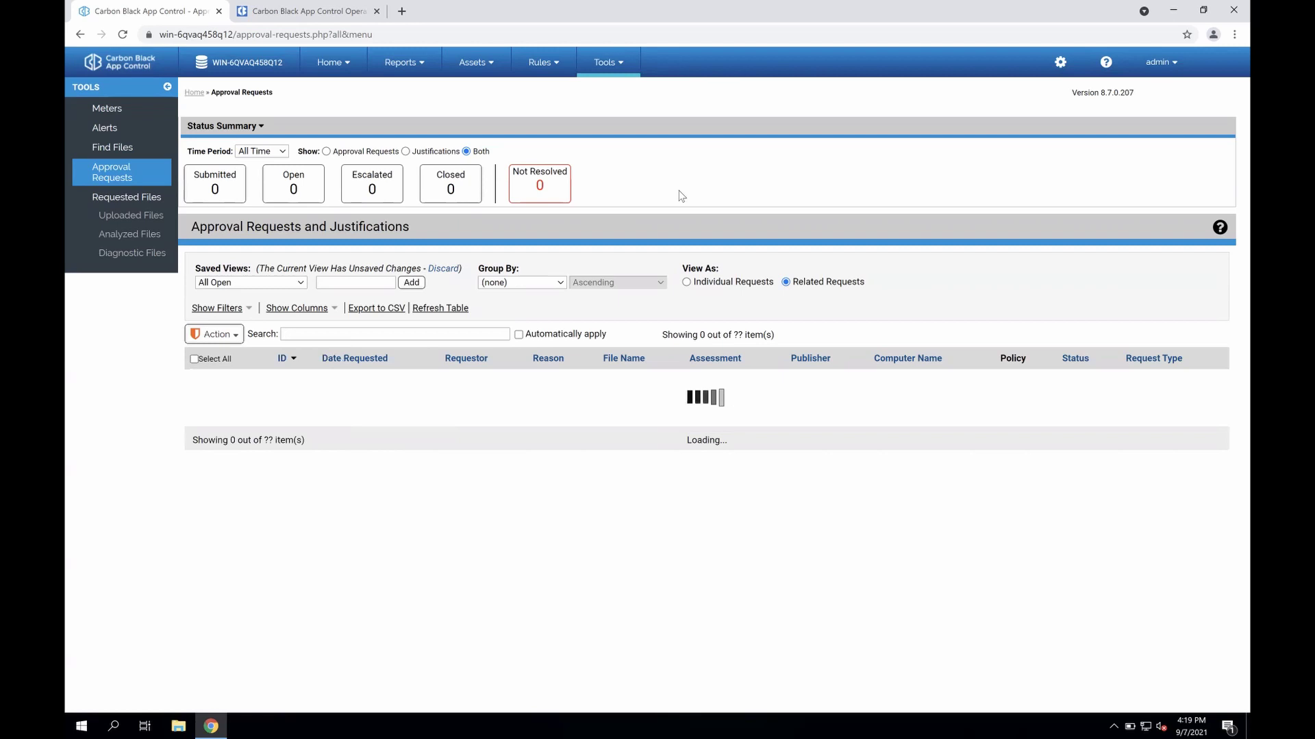